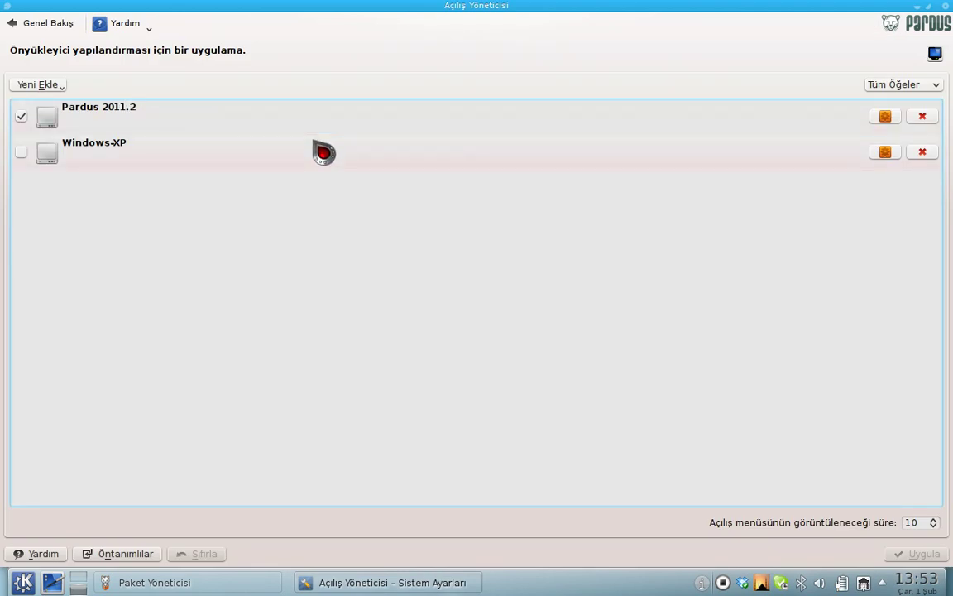
Review the kernel, ramdisk and boot options of the Pardus 2011.2 boot entry and return to the settings overview.
left_click(884, 116)
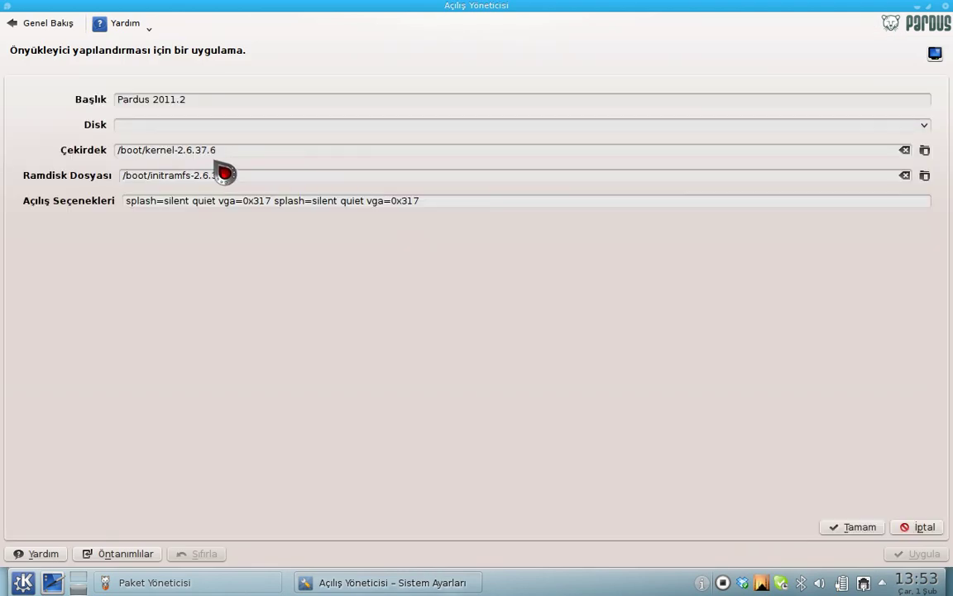
left_click(233, 150)
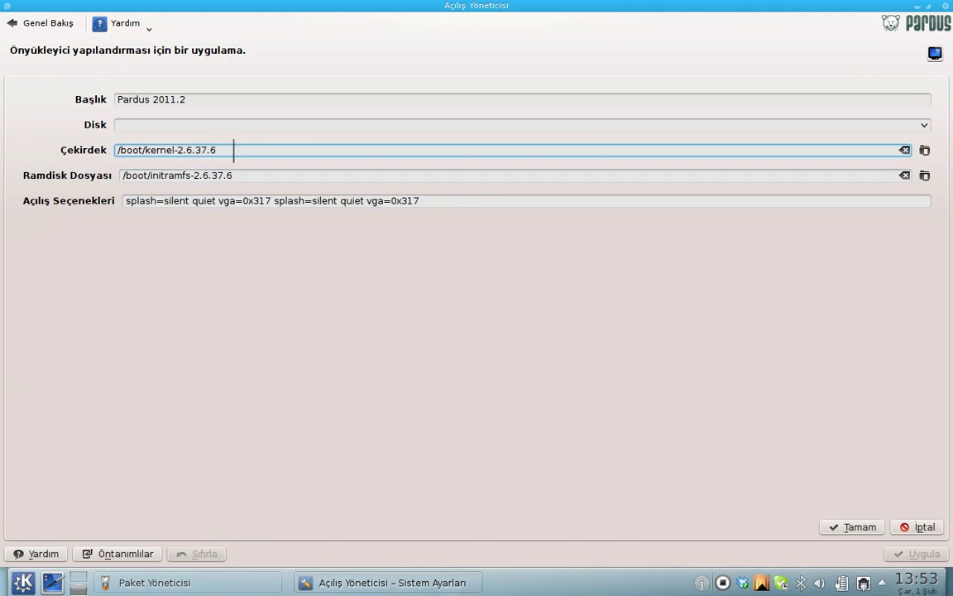
left_click(480, 200)
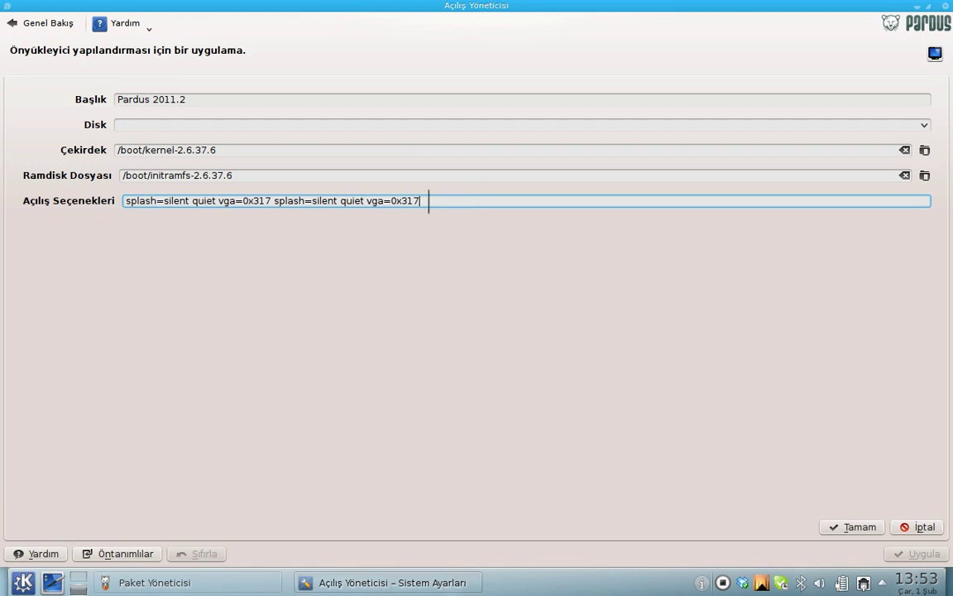
left_click(66, 26)
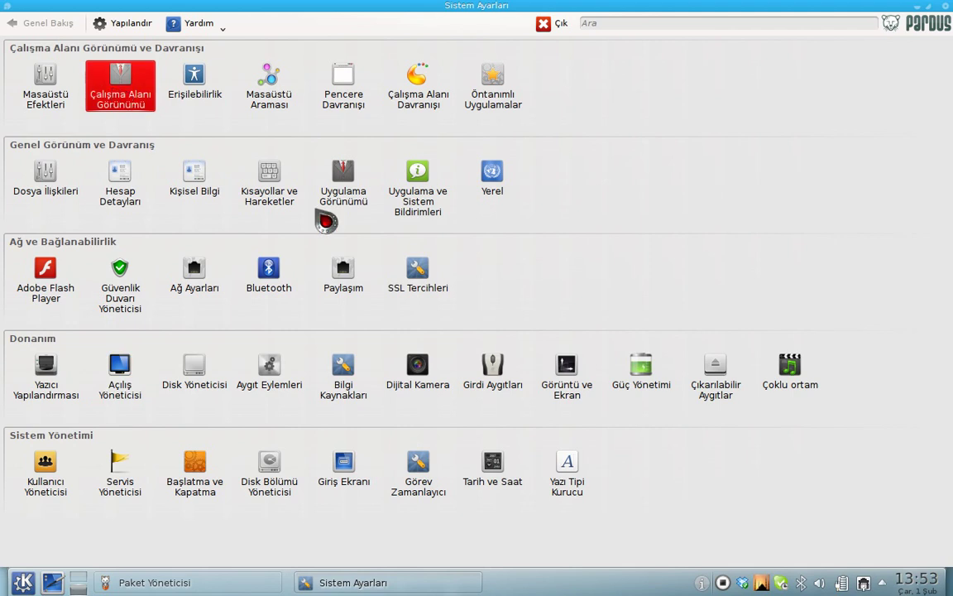
Look through the icon themes, colour schemes and individual colour settings under Uygulama Görünümü.
left_click(341, 197)
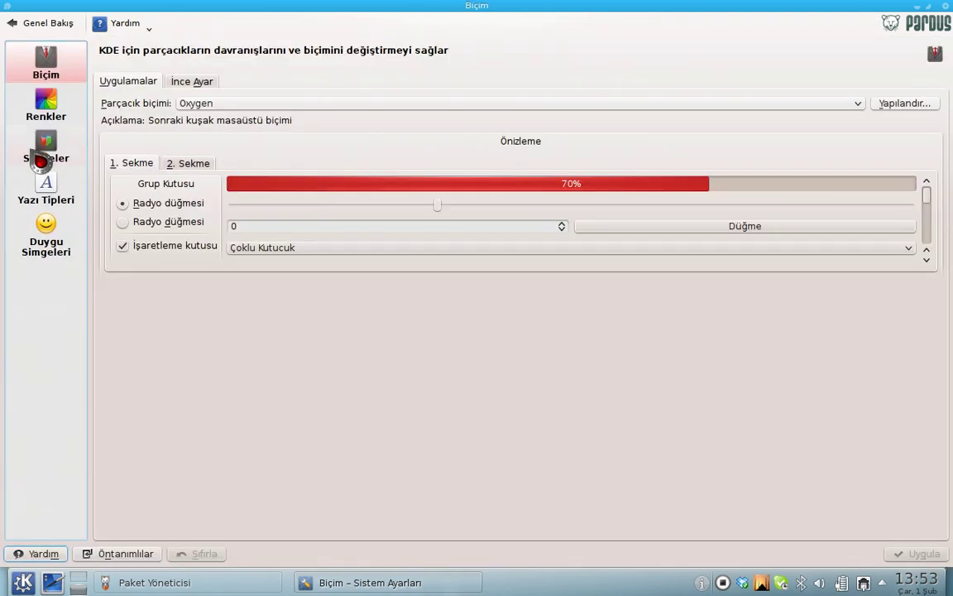
left_click(40, 159)
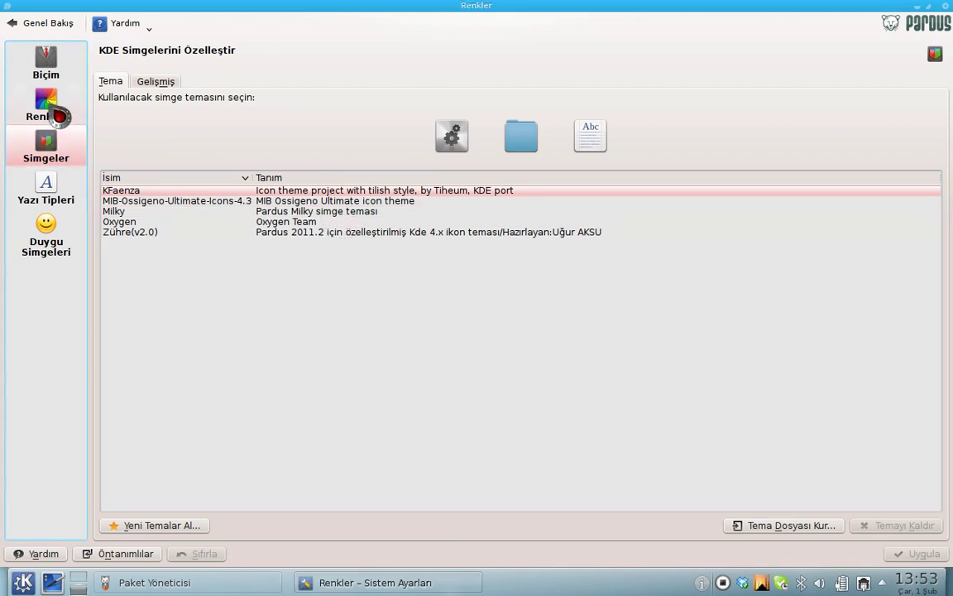
left_click(69, 118)
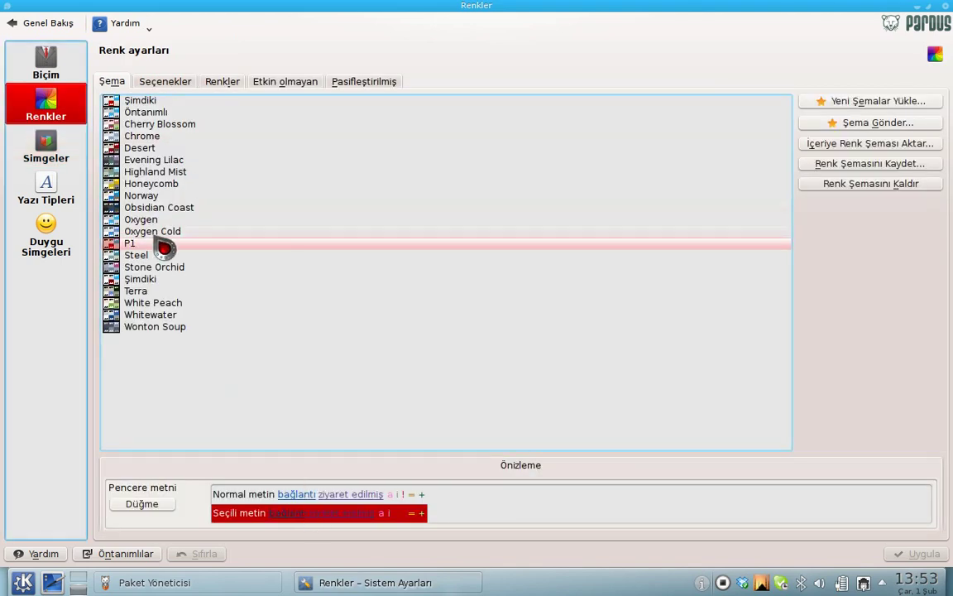
left_click(214, 81)
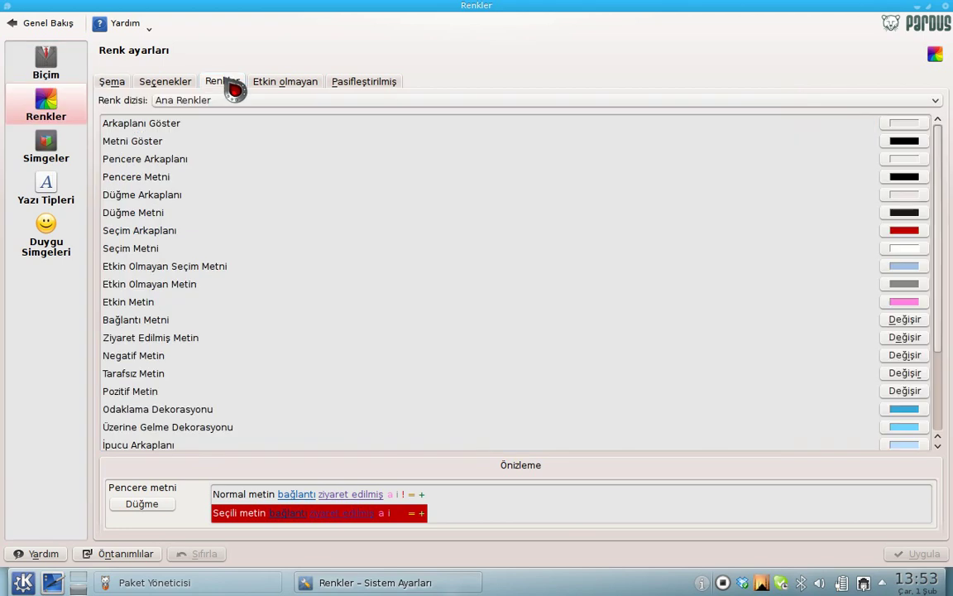
left_click(66, 118)
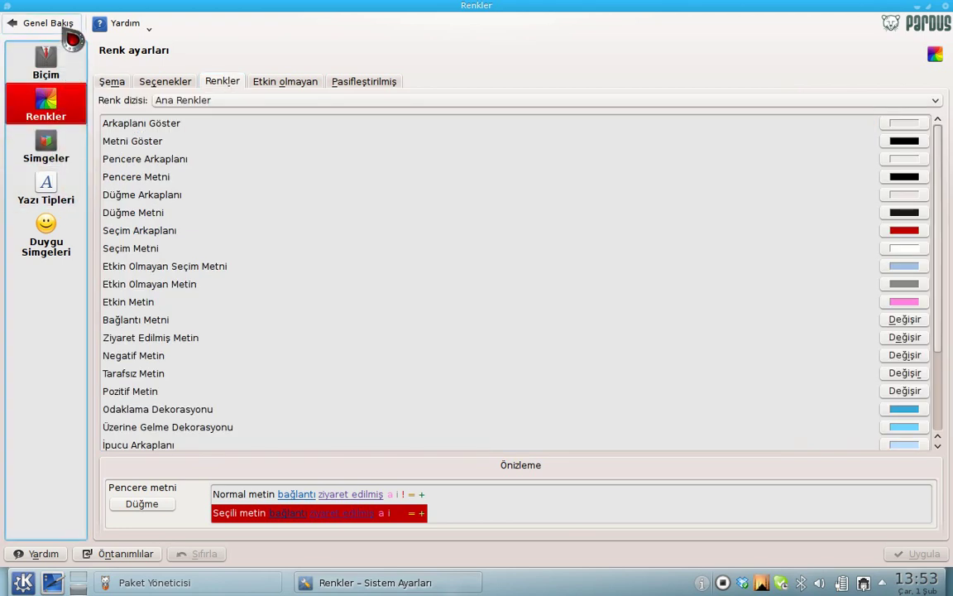
Check the widget style selection under Biçim and return to the settings overview.
left_click(43, 83)
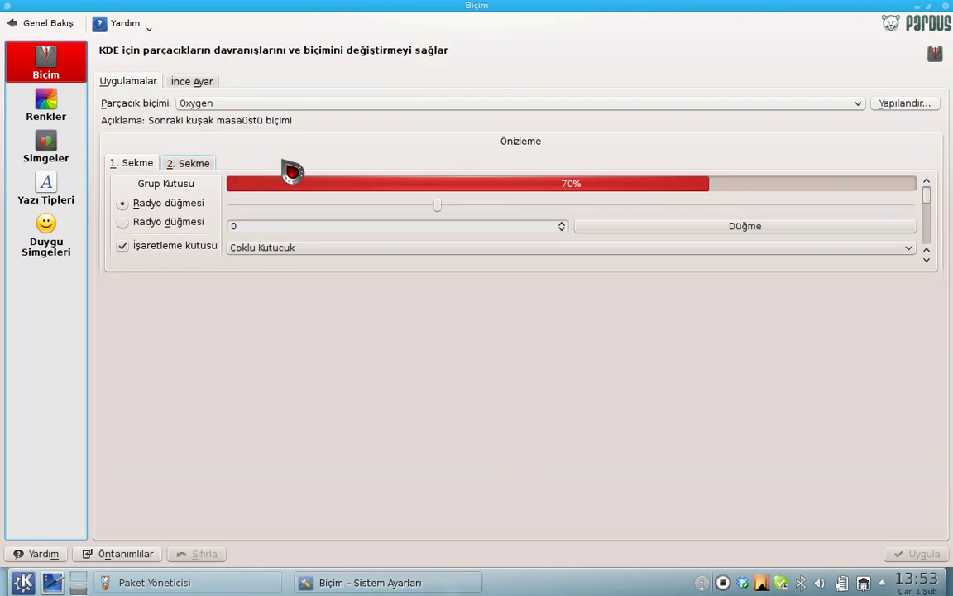
left_click(298, 107)
left_click(304, 116)
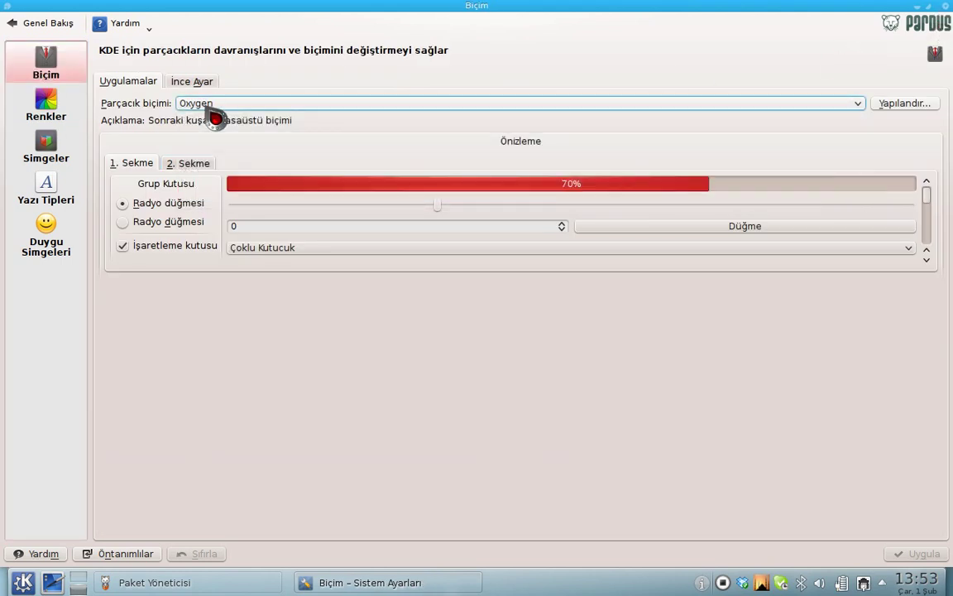
left_click(38, 27)
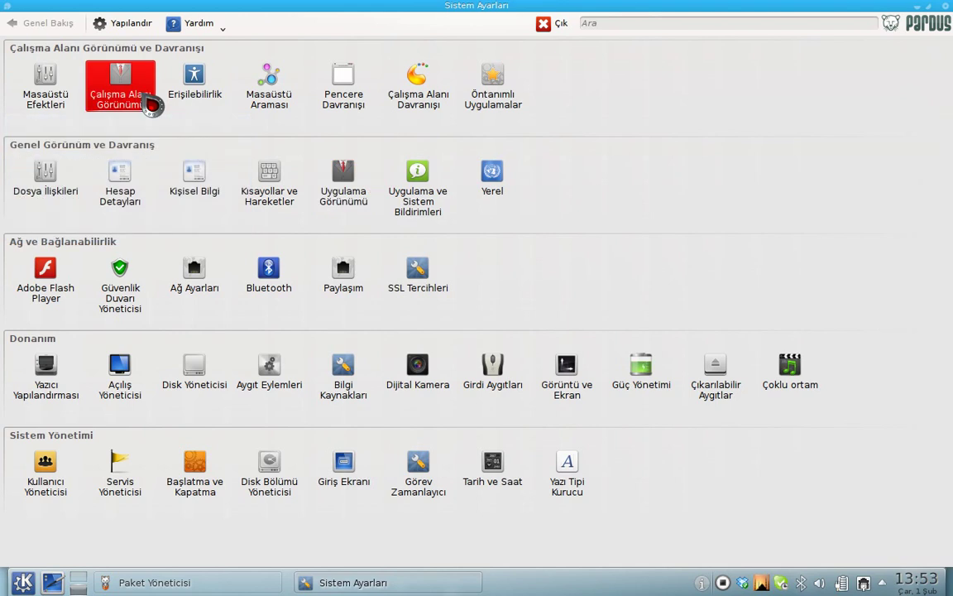
Look through the window decorations, splash screens, desktop themes and cursor themes under Çalışma Alanı Görünümü, and return to the overview.
left_click(145, 94)
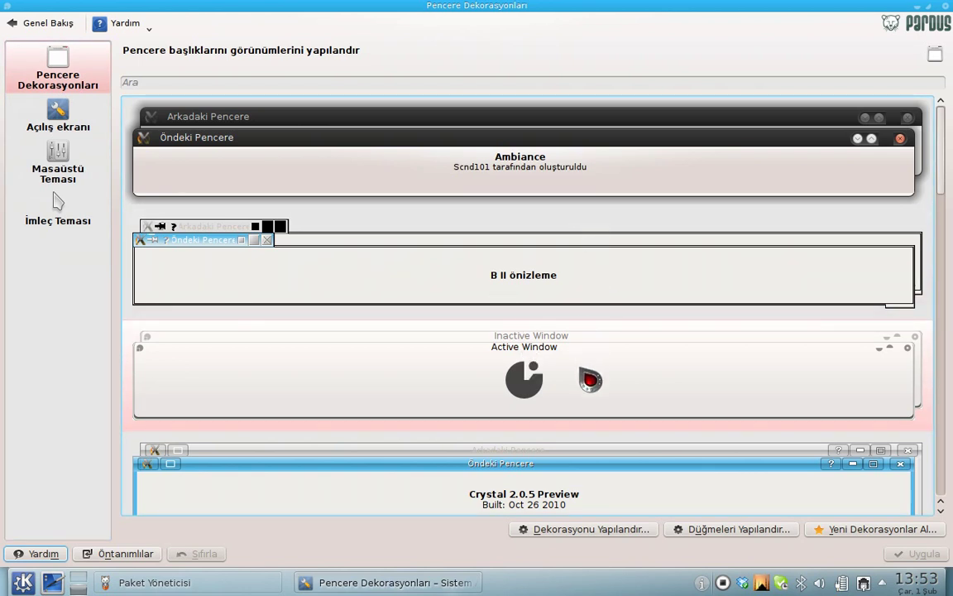
scroll(610, 382, "down", 15)
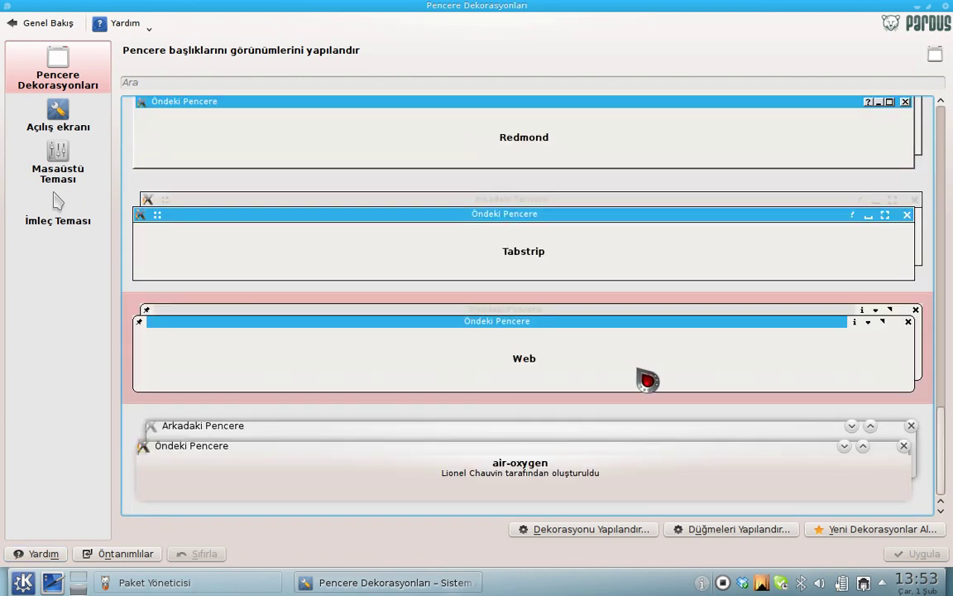
left_click(73, 128)
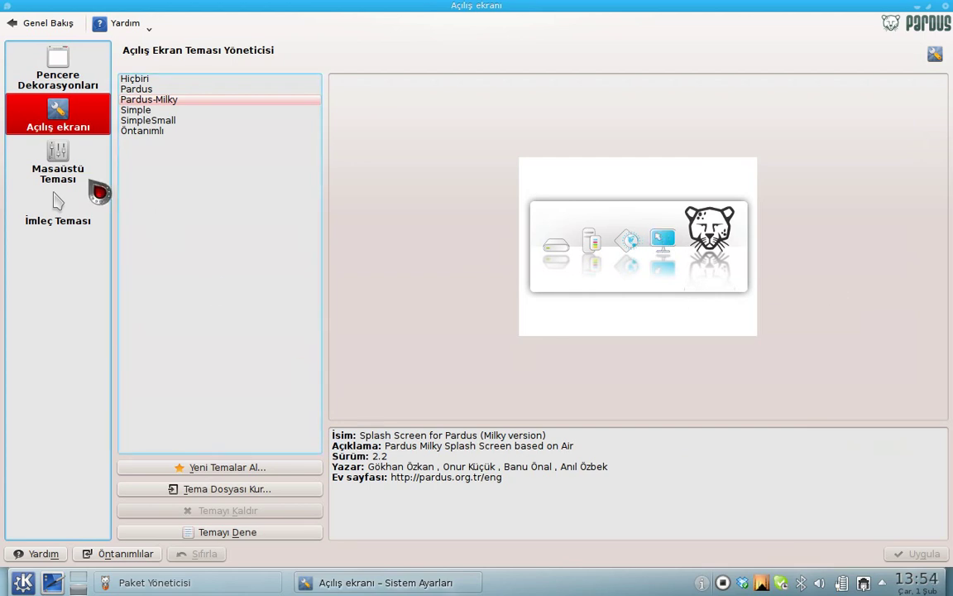
left_click(58, 174)
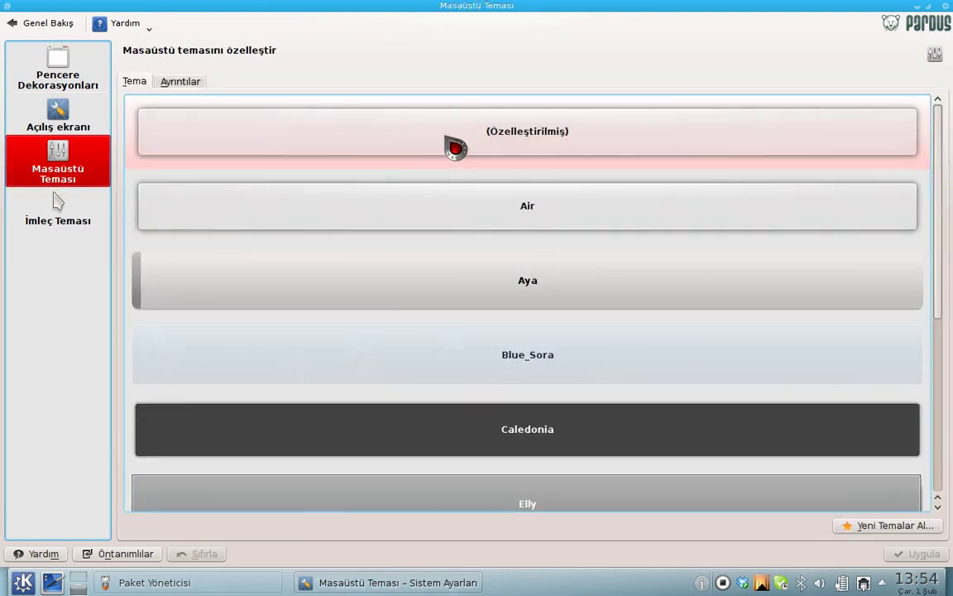
left_click(56, 203)
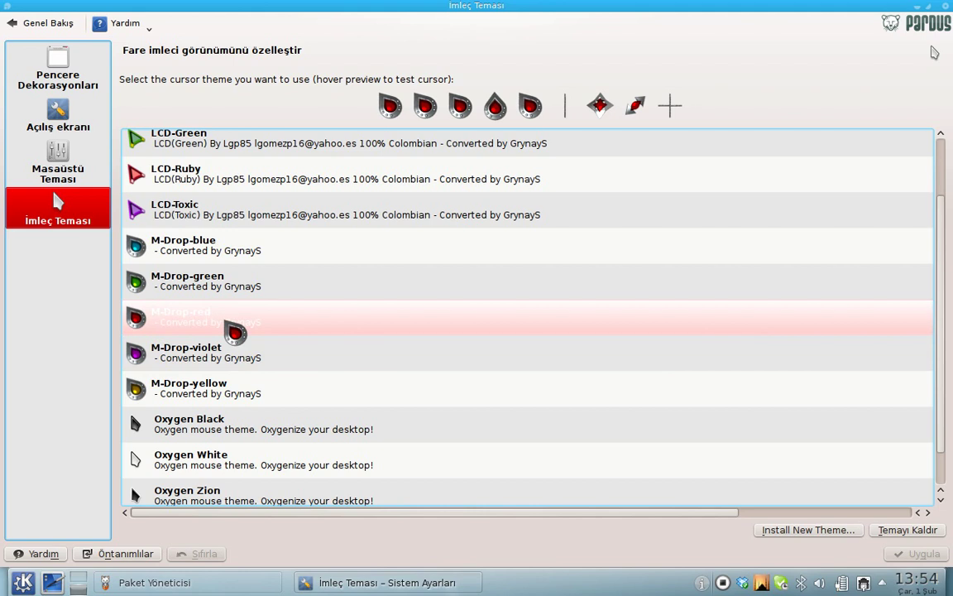
scroll(235, 330, "down", 1)
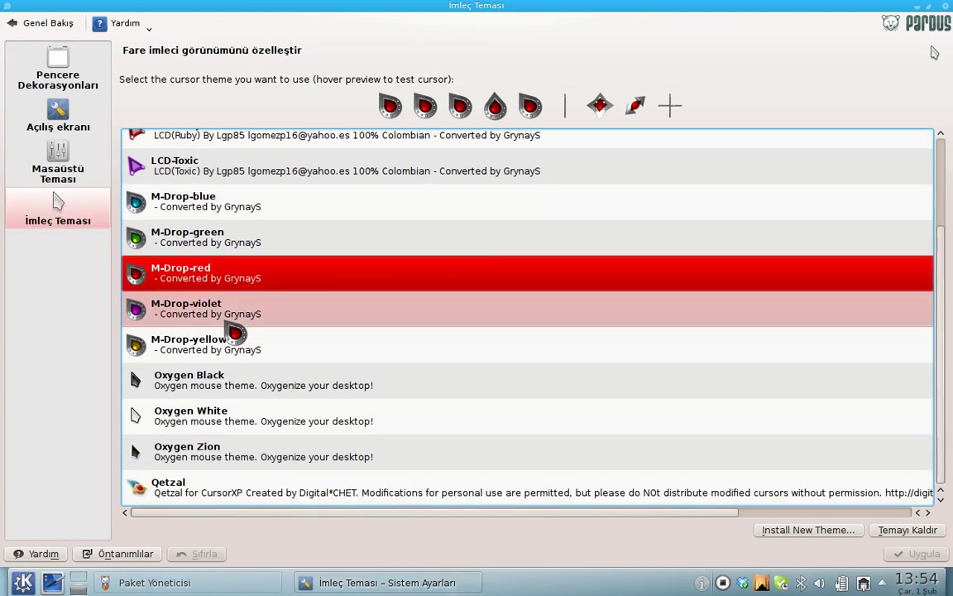
left_click(45, 25)
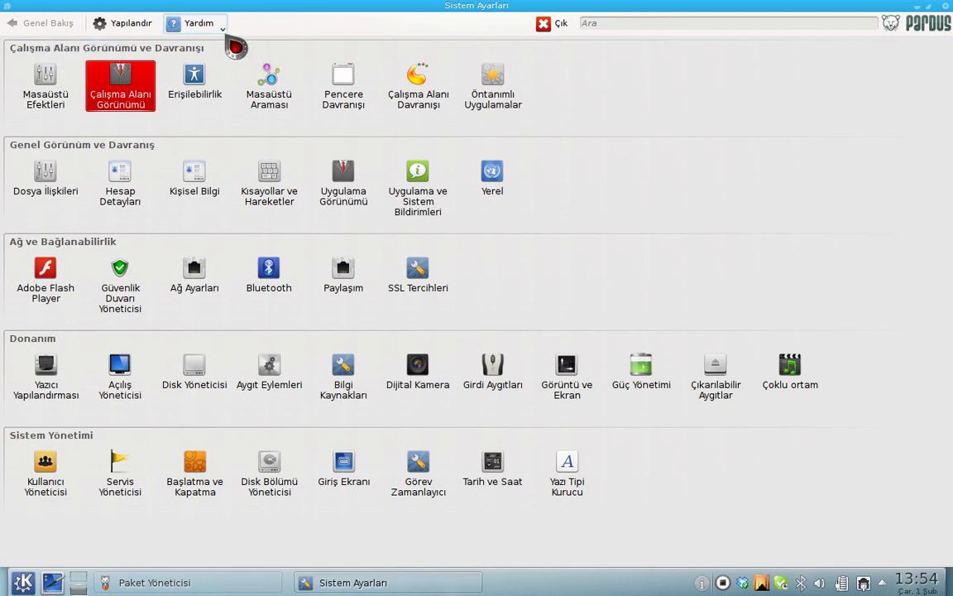
View the KDE Hakkında information for the platform version and close it.
left_click(223, 30)
left_click(248, 182)
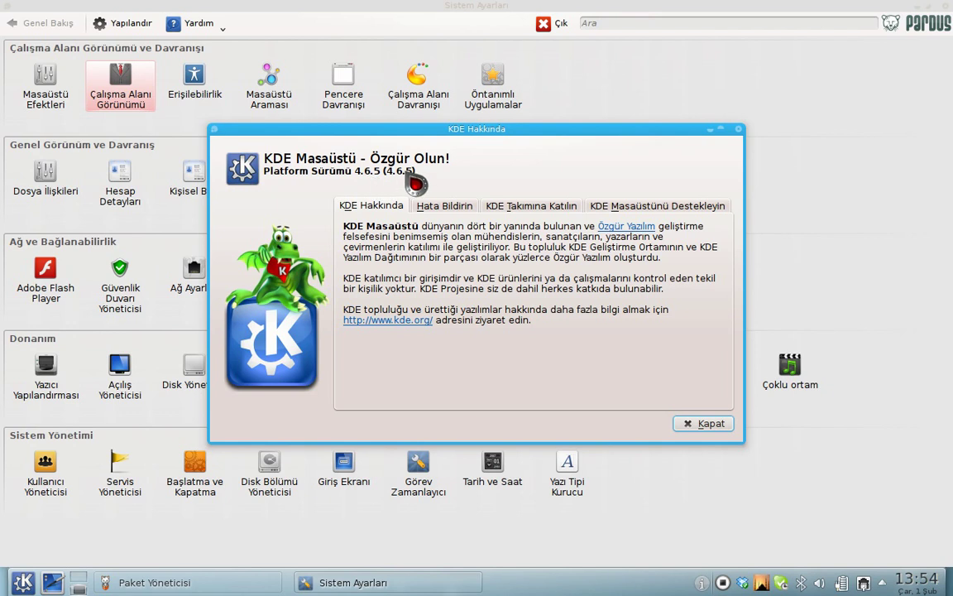
left_click(738, 129)
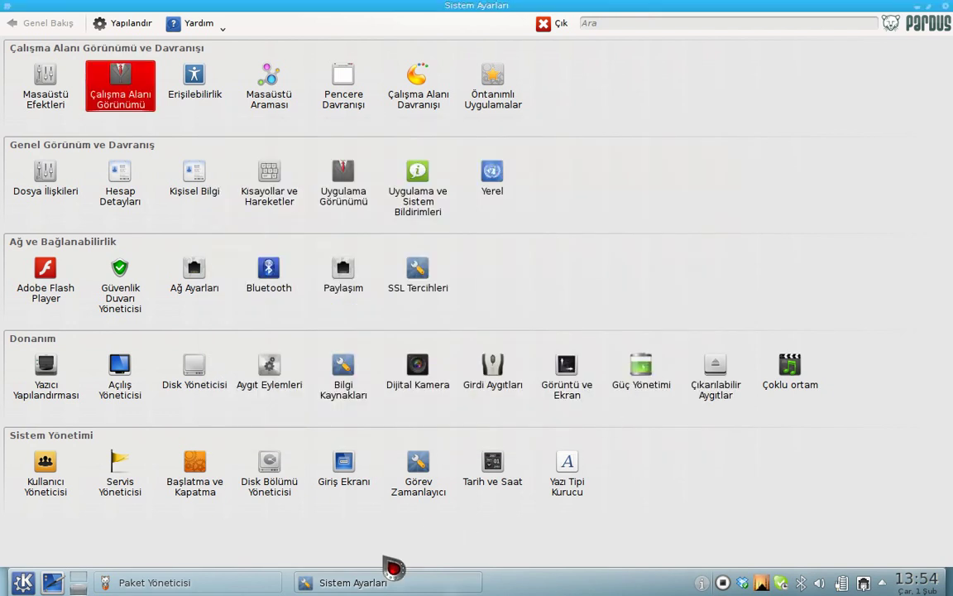
Minimise the Sistem Ayarları window and close it.
left_click(393, 584)
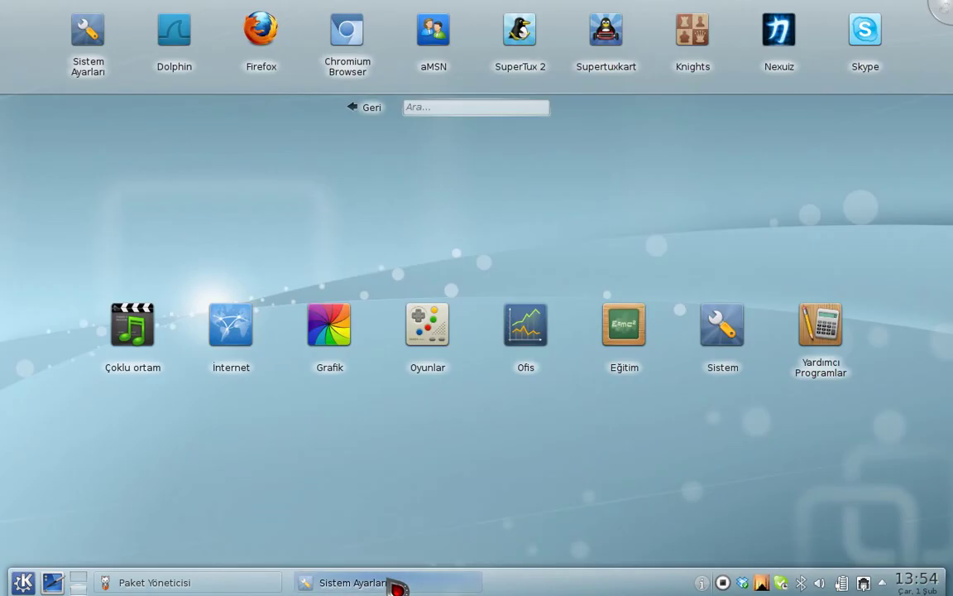
right_click(396, 583)
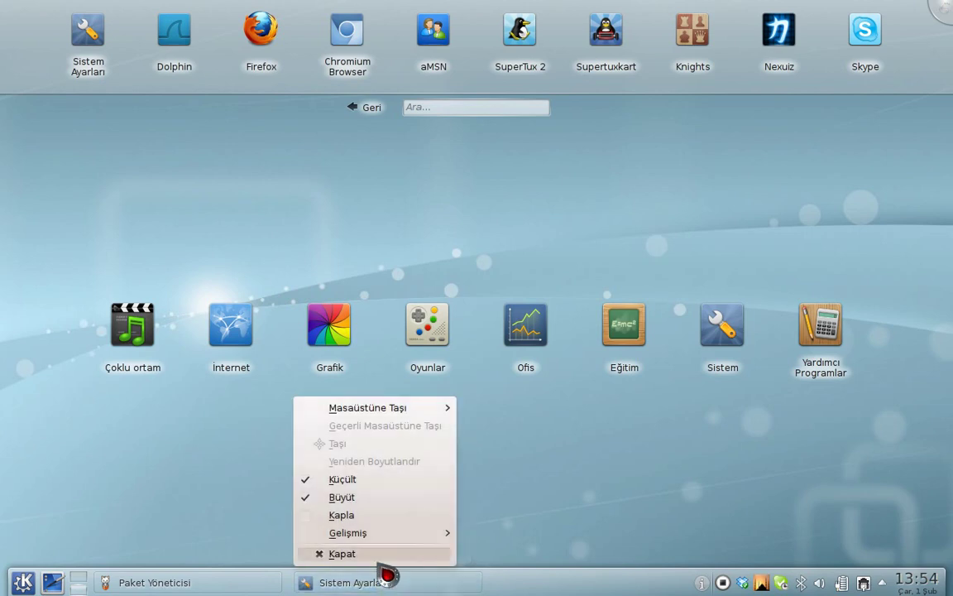
left_click(393, 555)
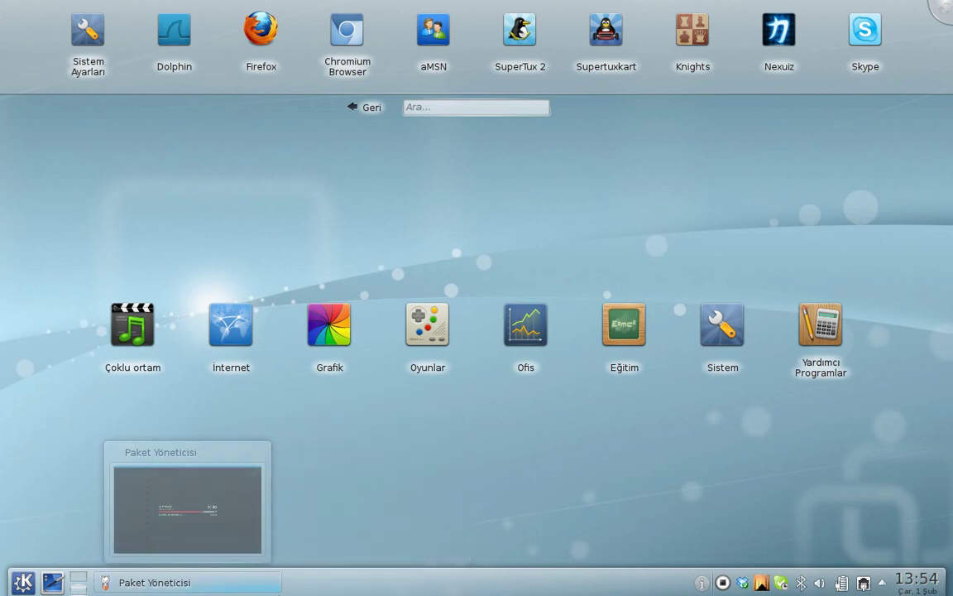
Switch to Paket Yöneticisi and look over the categories of installable packages.
left_click(147, 585)
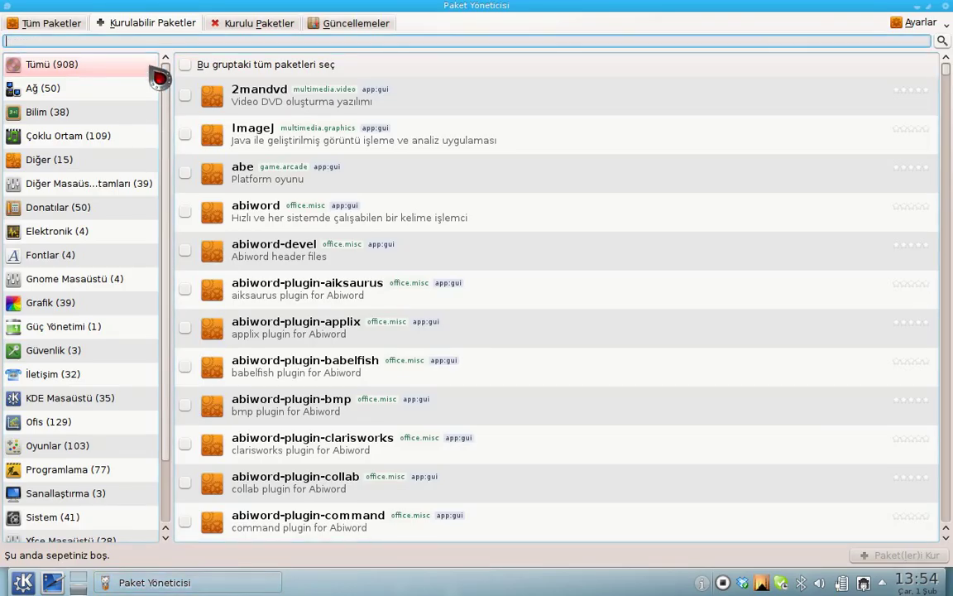
scroll(98, 409, "down", 1)
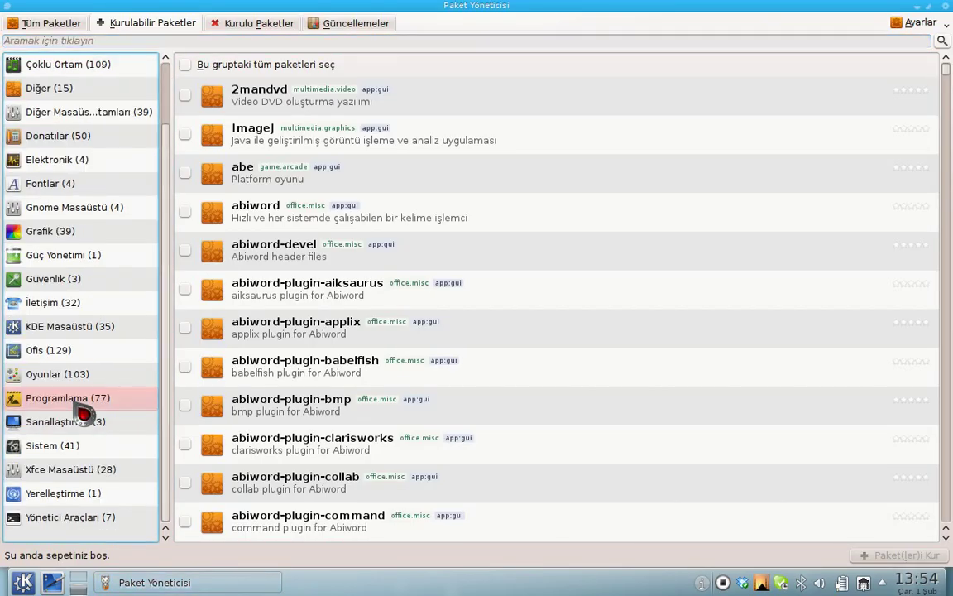
scroll(98, 410, "up", 1)
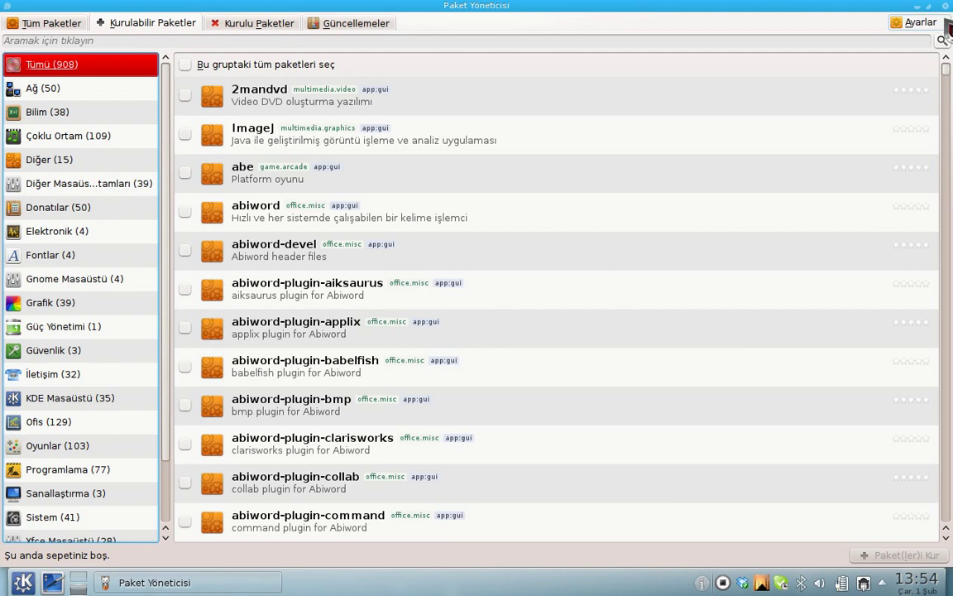
Review the package manager's general, cache, repository and proxy settings, and leave the settings without changes.
left_click(917, 23)
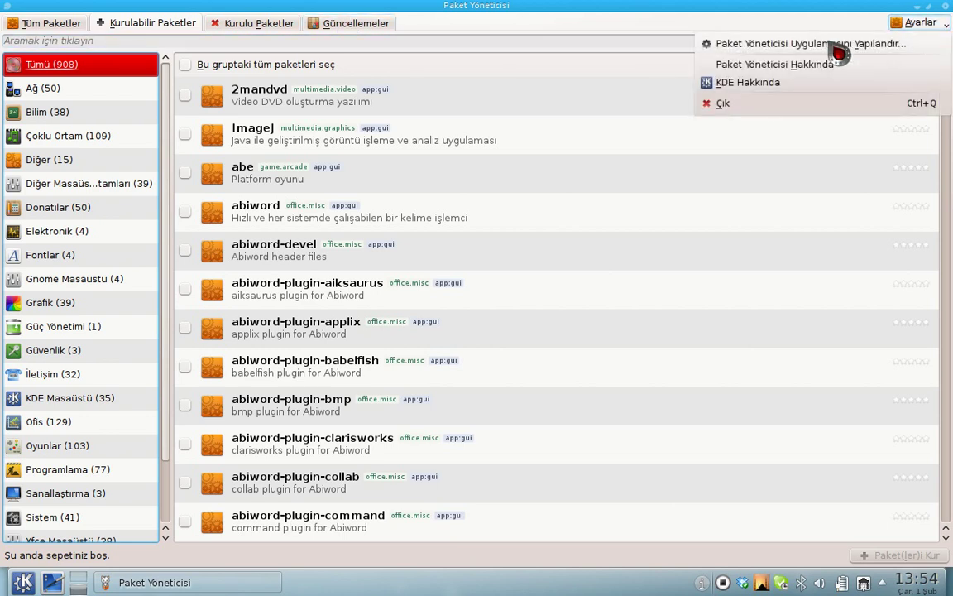
left_click(910, 44)
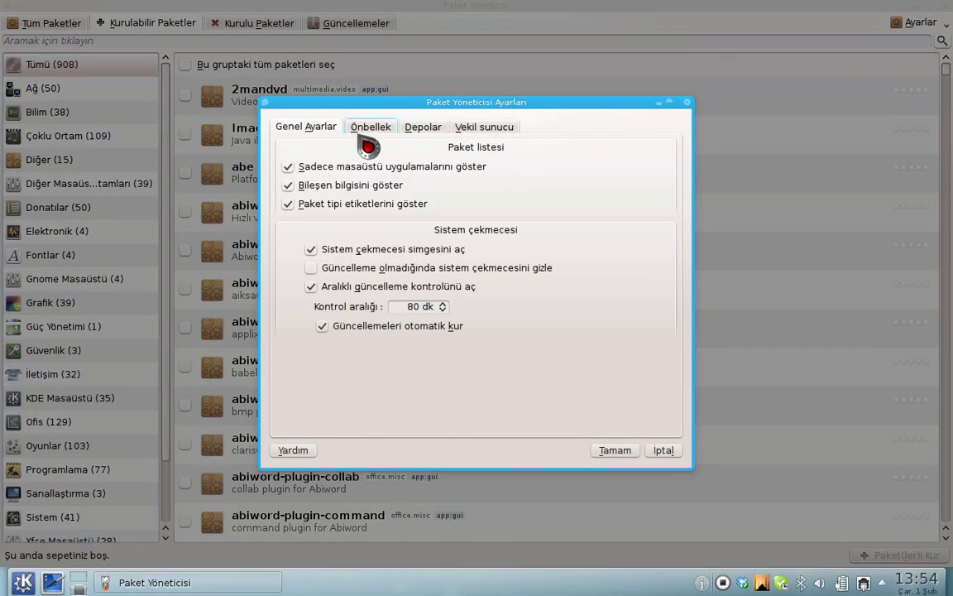
left_click(372, 129)
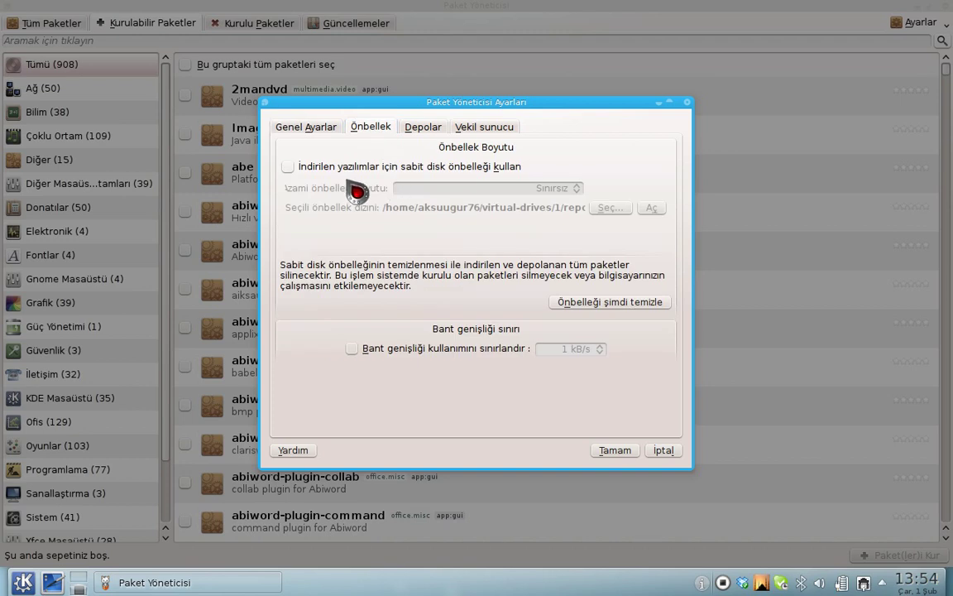
left_click(429, 126)
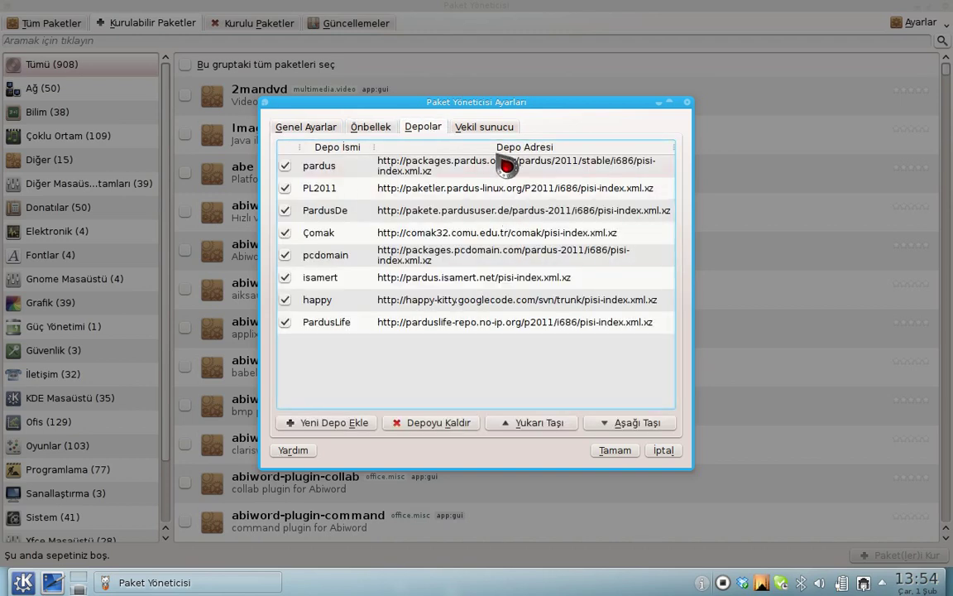
left_click(460, 128)
left_click(312, 126)
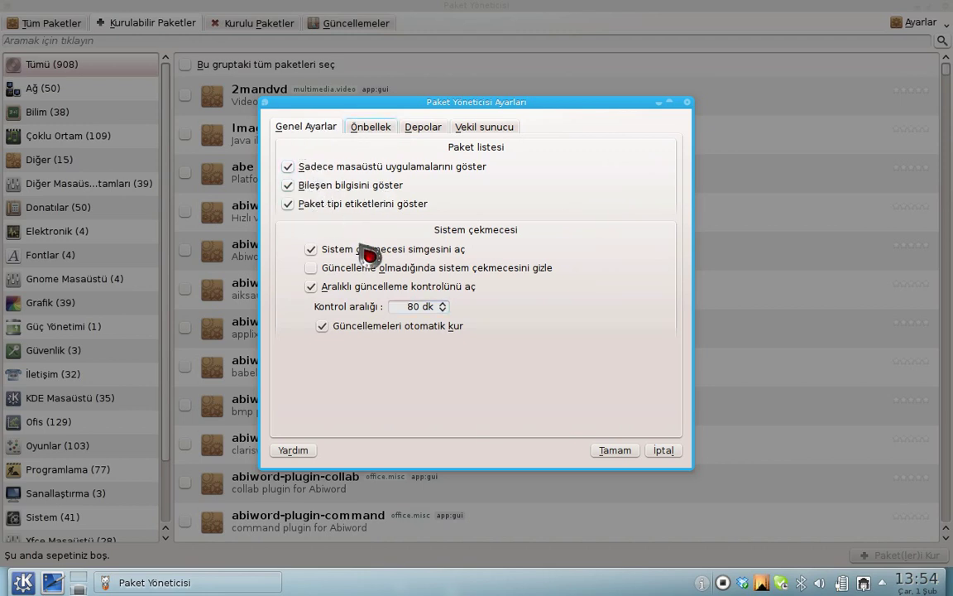
left_click(663, 450)
Close Paket Yöneticisi and open the Çoklu ortam application group on the desktop.
right_click(234, 582)
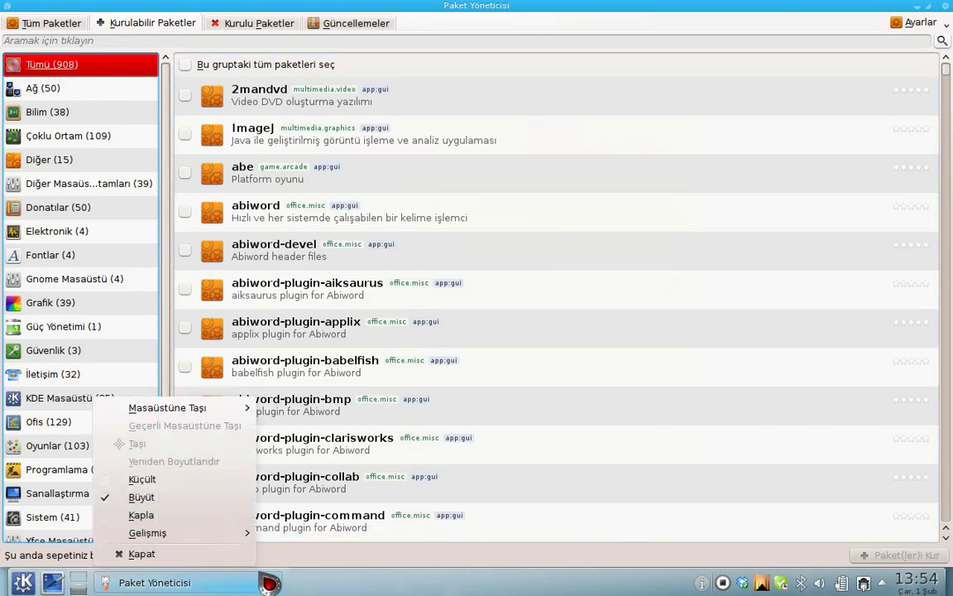
left_click(189, 553)
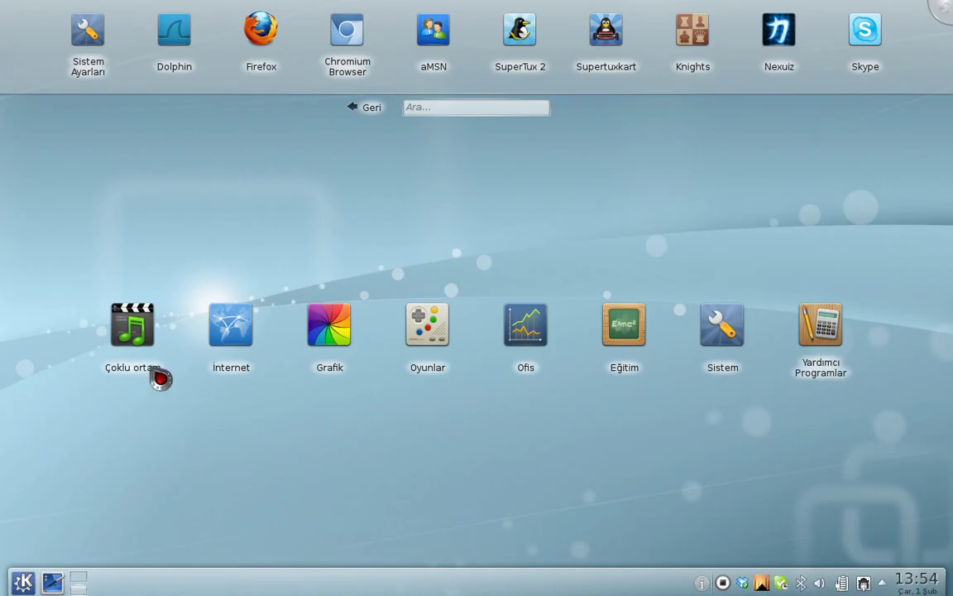
left_click(139, 331)
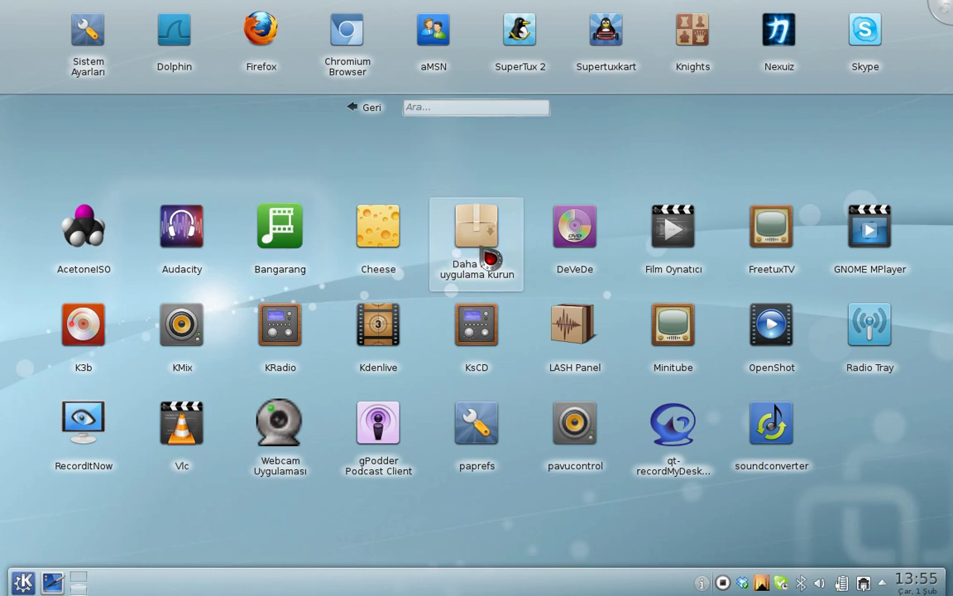
Look over the İnternet application group and open KDE Menü Düzenleyici.
left_click(372, 110)
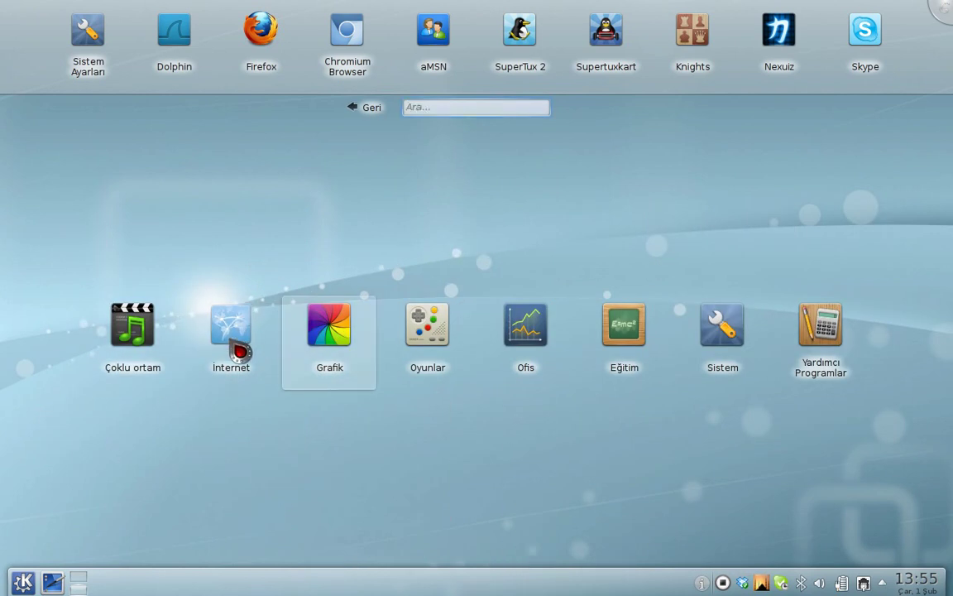
left_click(239, 351)
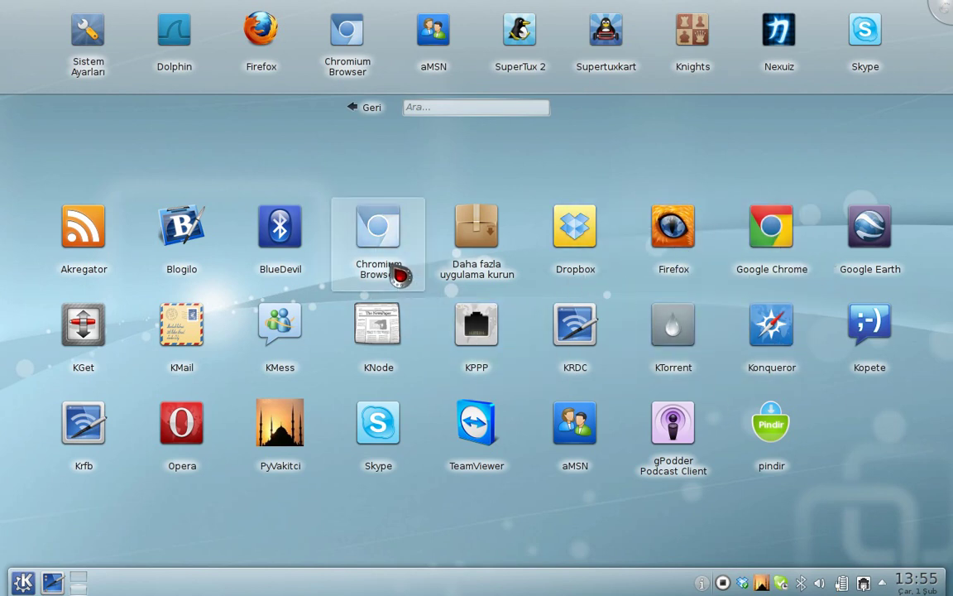
right_click(10, 571)
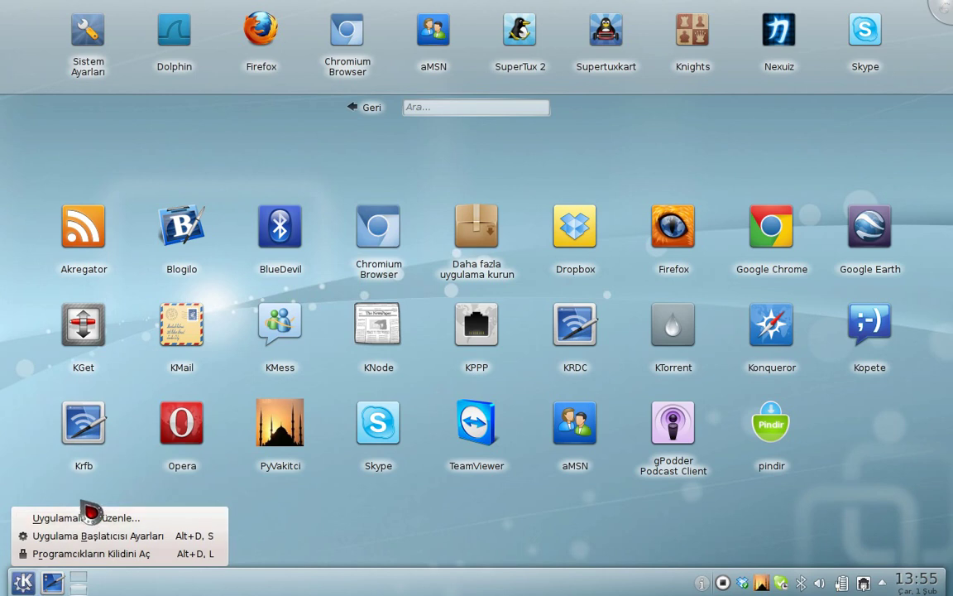
left_click(85, 532)
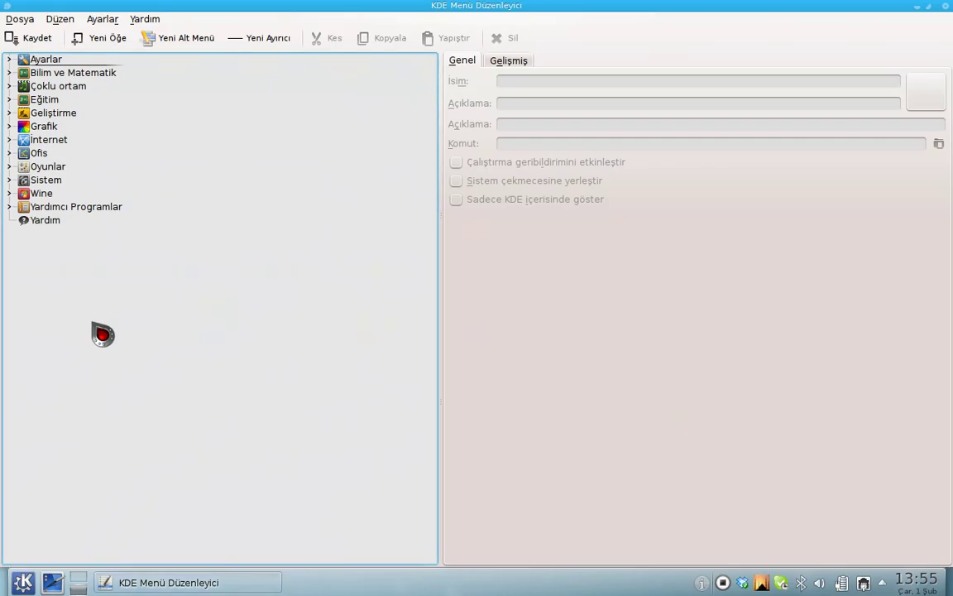
Look through the application categories in the main launcher and return to KDE Menü Düzenleyici.
left_click(25, 583)
left_click(115, 538)
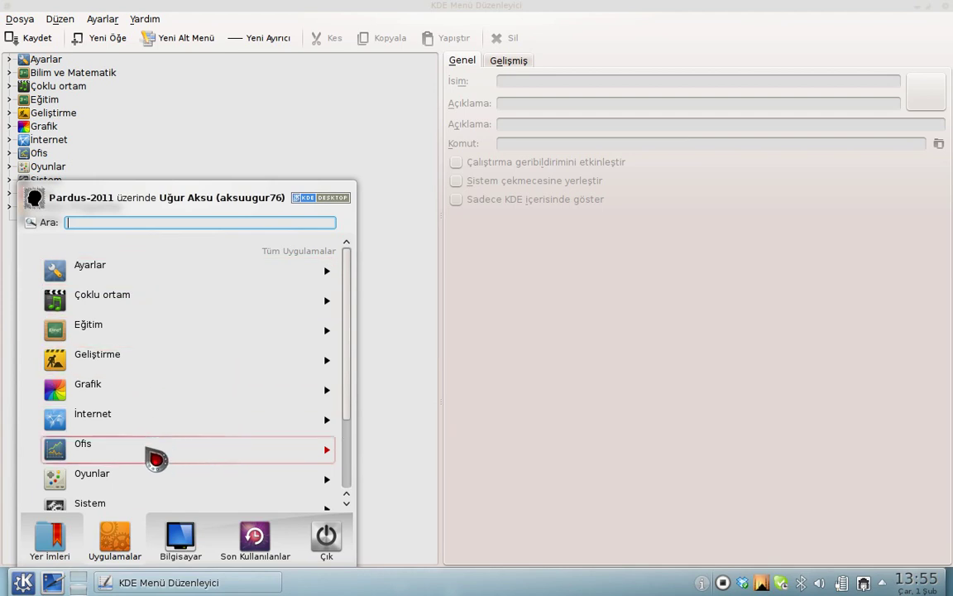
scroll(153, 455, "down", 2)
left_click(105, 157)
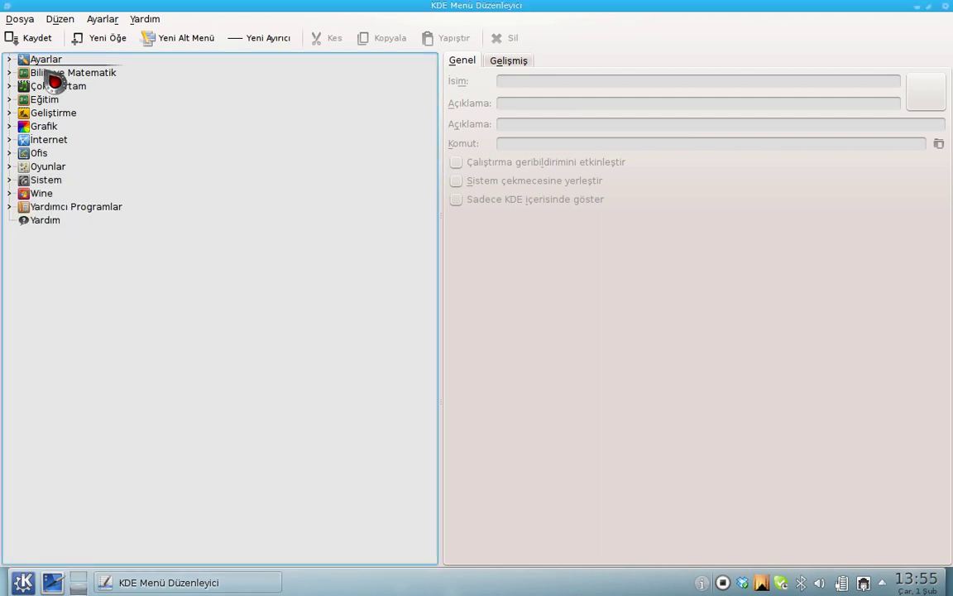
Browse the system icons matching "bl" for the Blogilo entry under İnternet, keep its icon, and close the menu editor.
left_click(10, 139)
left_click(66, 193)
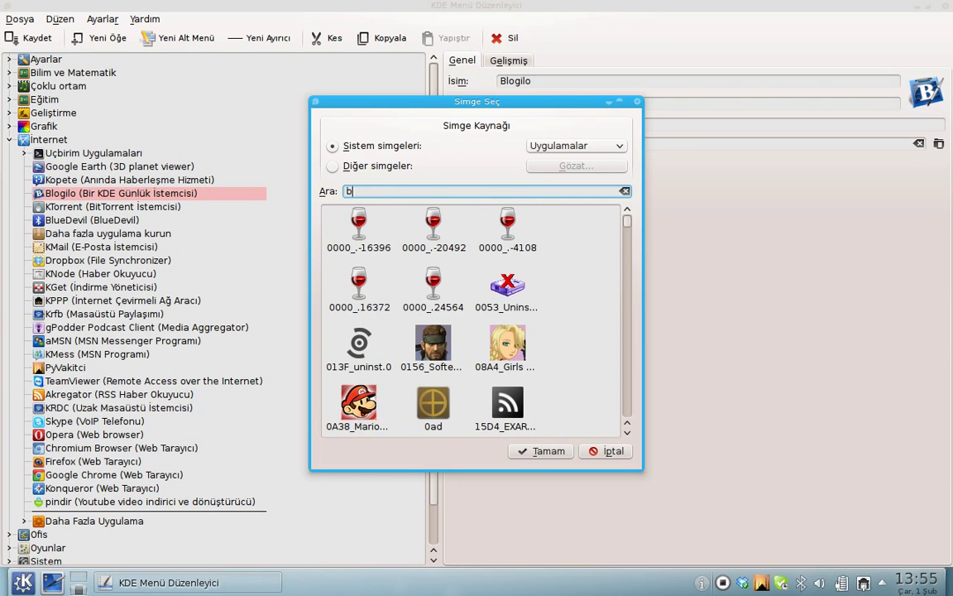
type("lo")
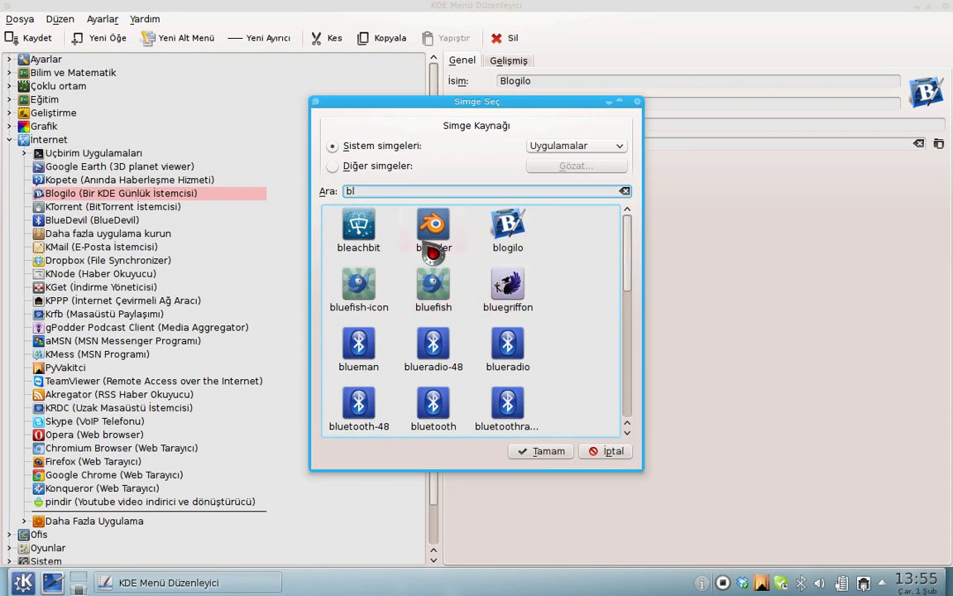
scroll(507, 293, "down", 10)
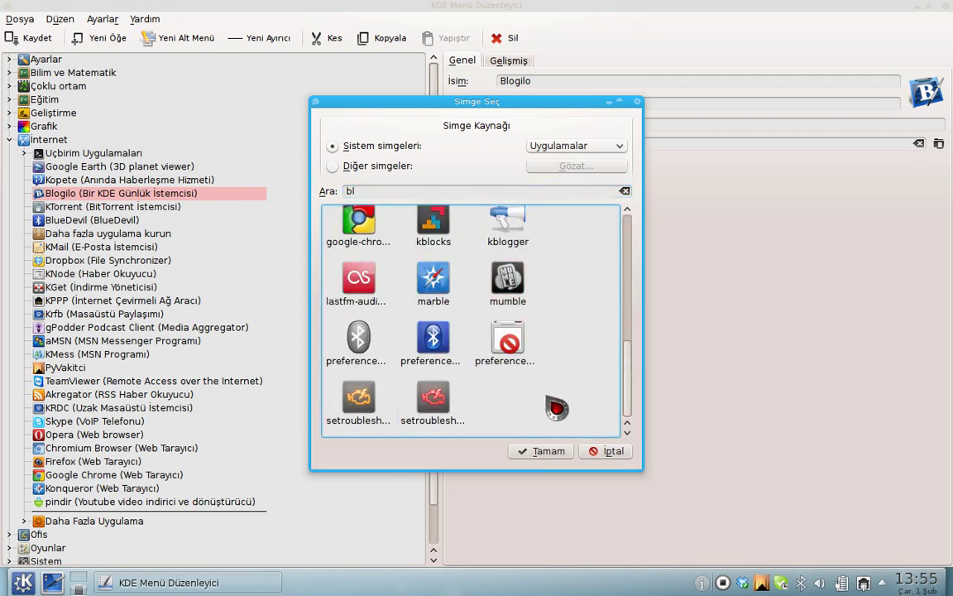
left_click(506, 341)
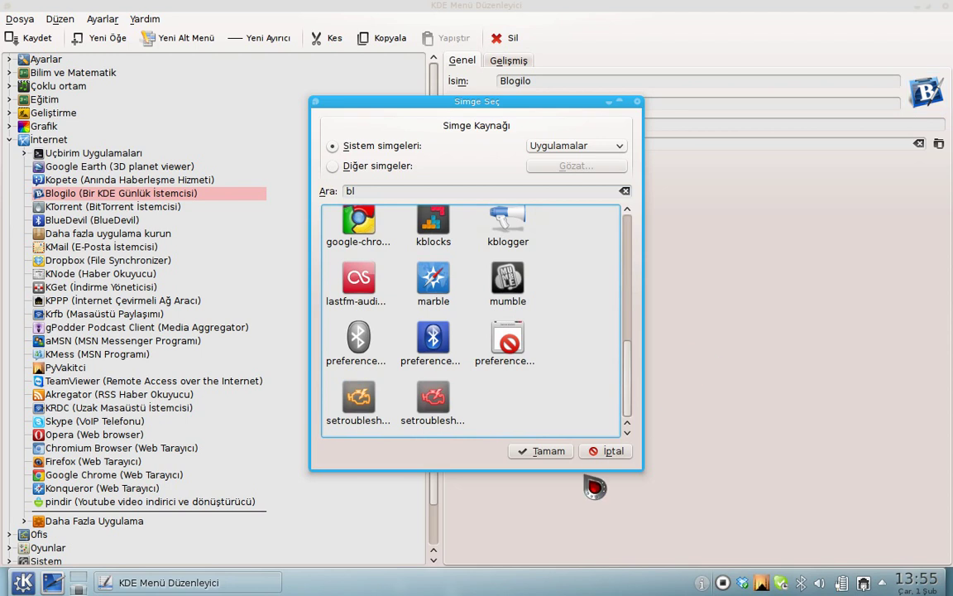
left_click(540, 451)
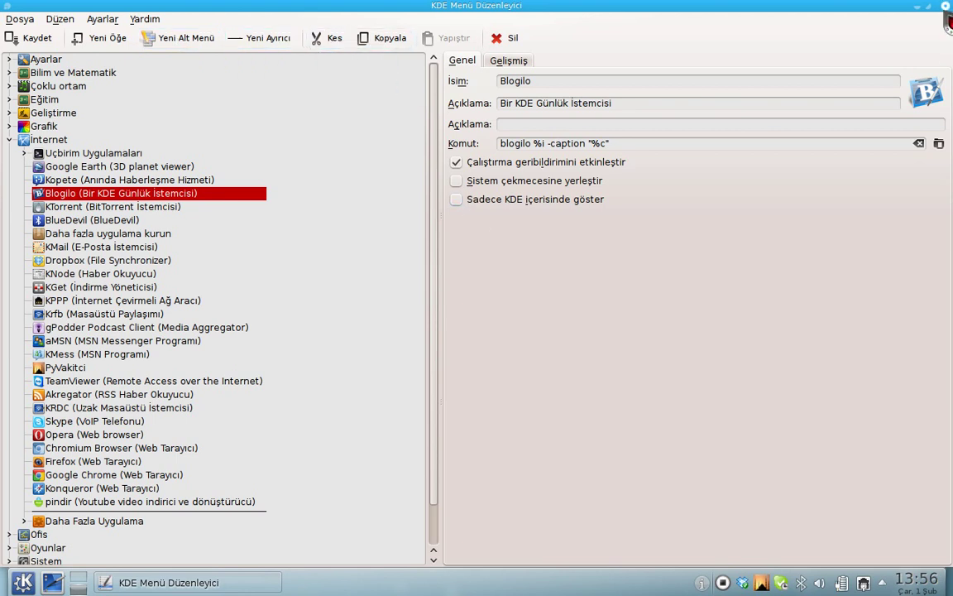
mouse_move(948, 17)
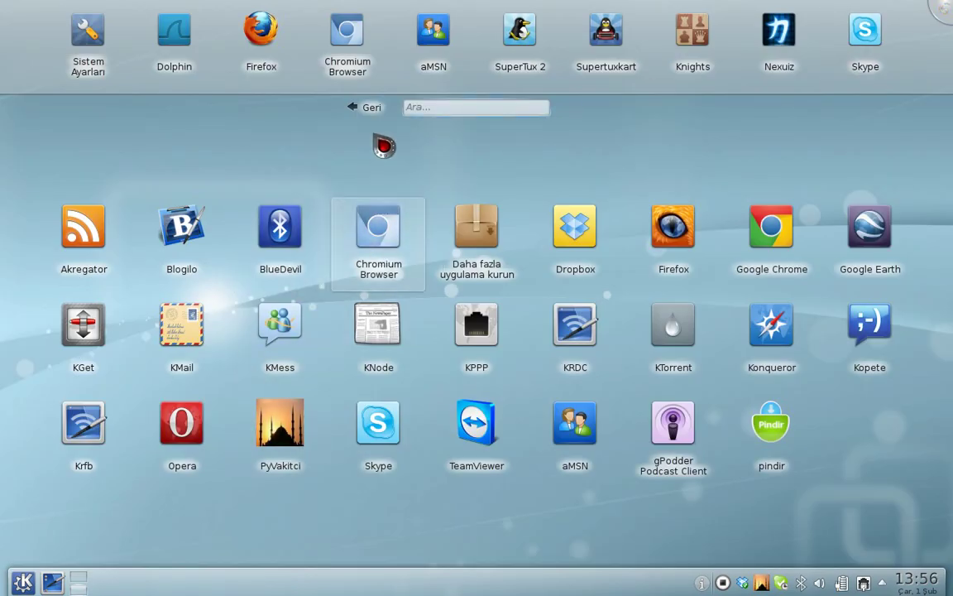
Launch MyPaint from the Grafik application group, try its eraser brush on the canvas and close it.
left_click(364, 108)
left_click(330, 207)
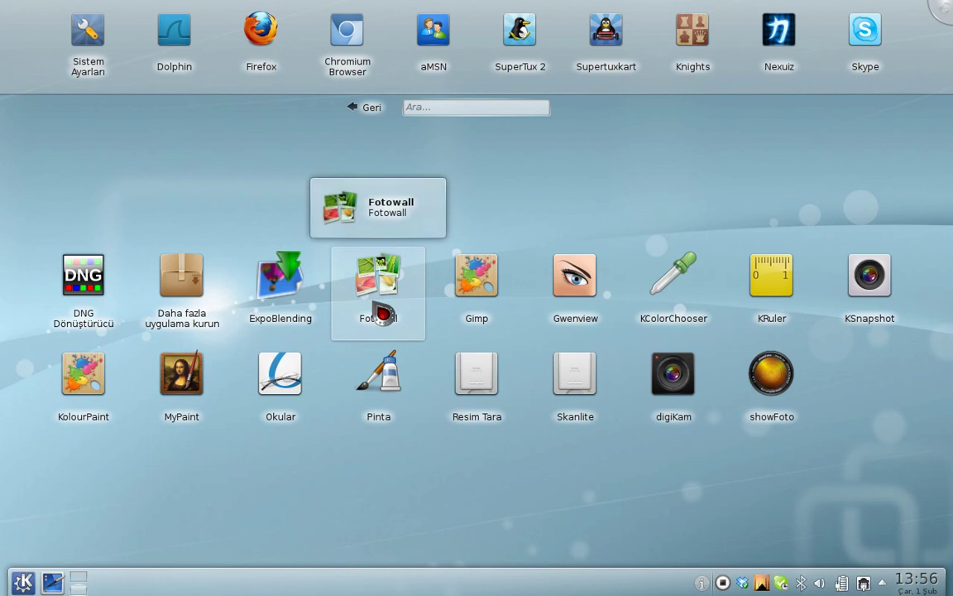
left_click(170, 388)
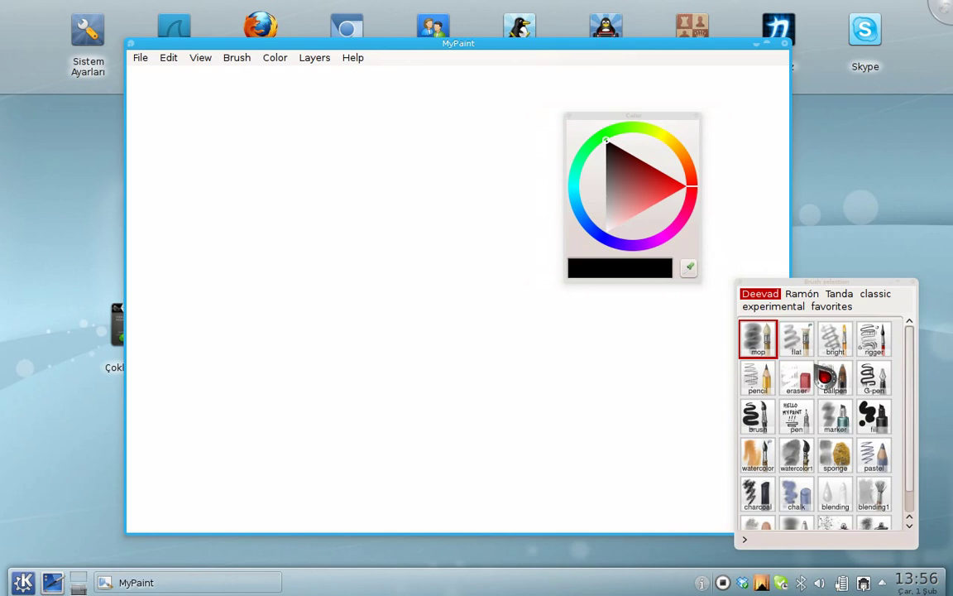
left_click(815, 384)
left_click(365, 273)
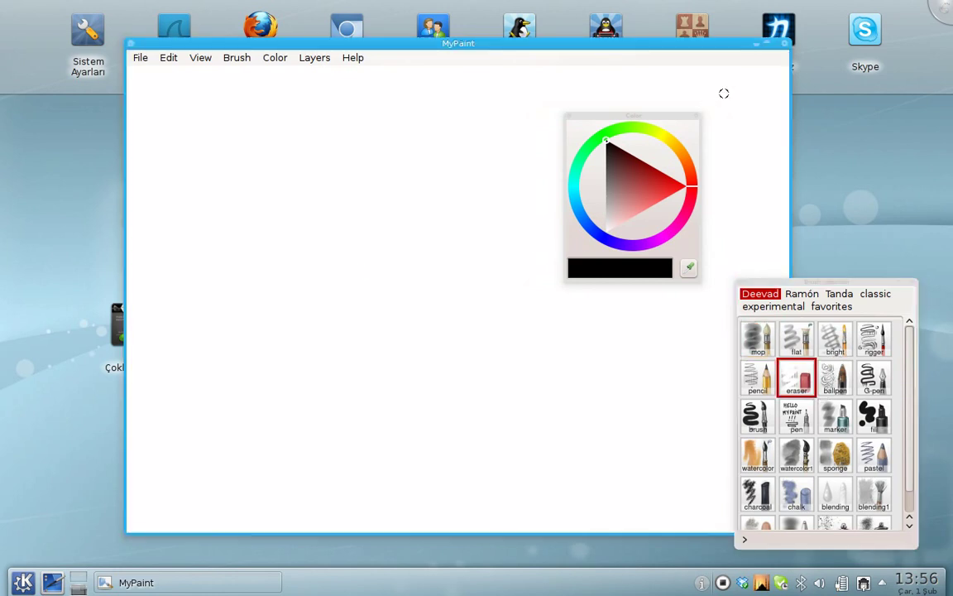
left_click(790, 51)
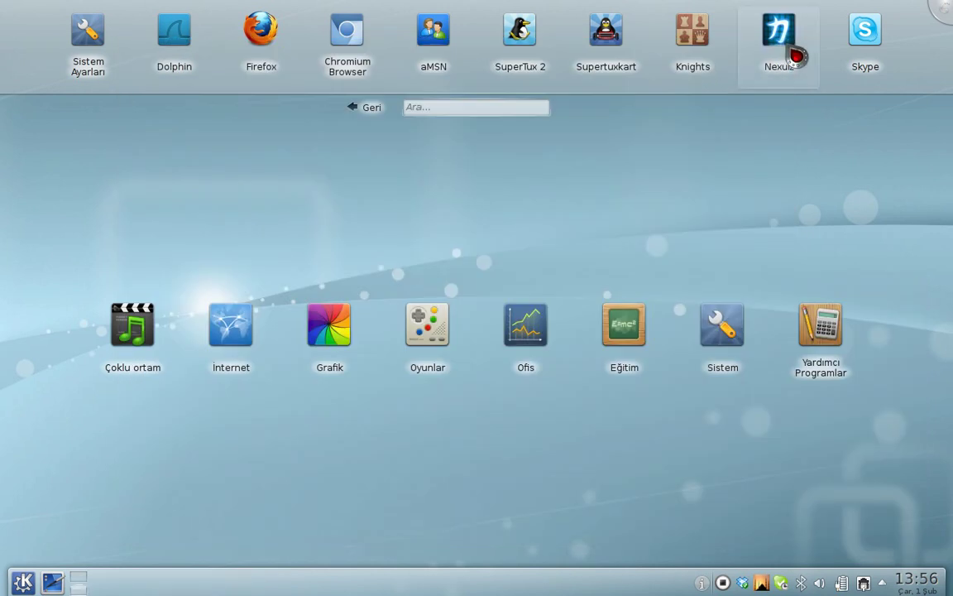
Look through the applications in the Oyunlar, Ofis and Eğitim groups.
left_click(411, 341)
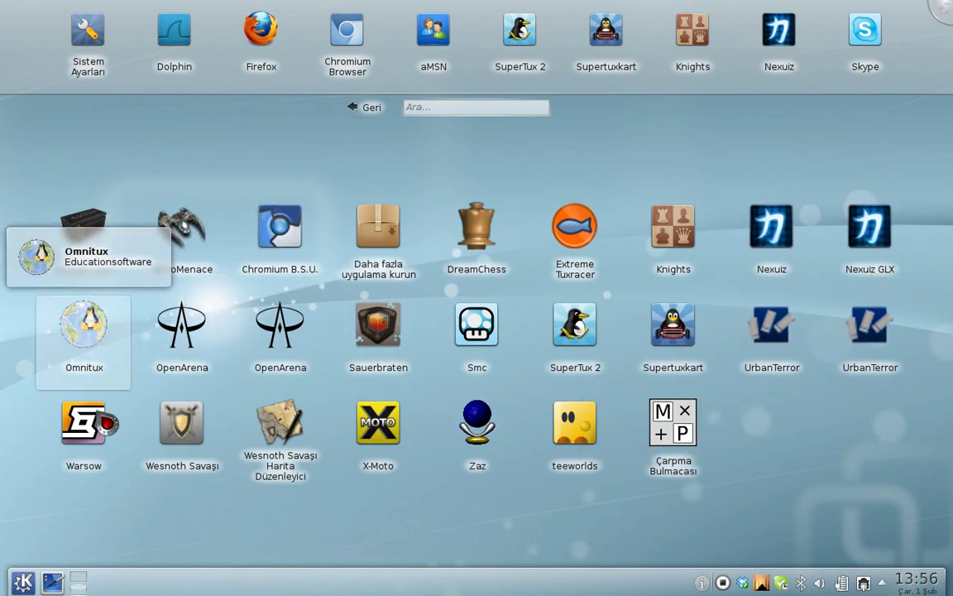
left_click(366, 109)
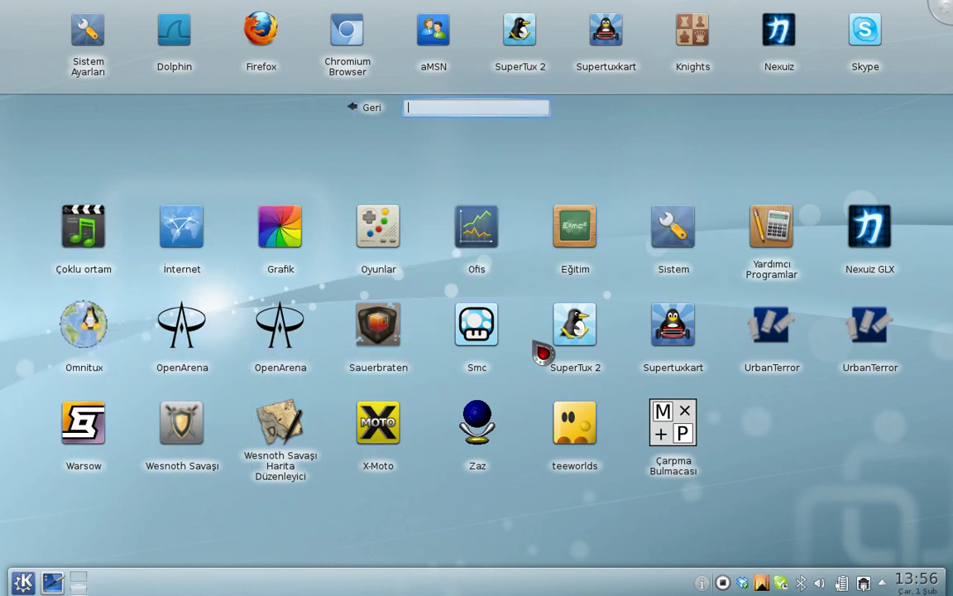
left_click(544, 354)
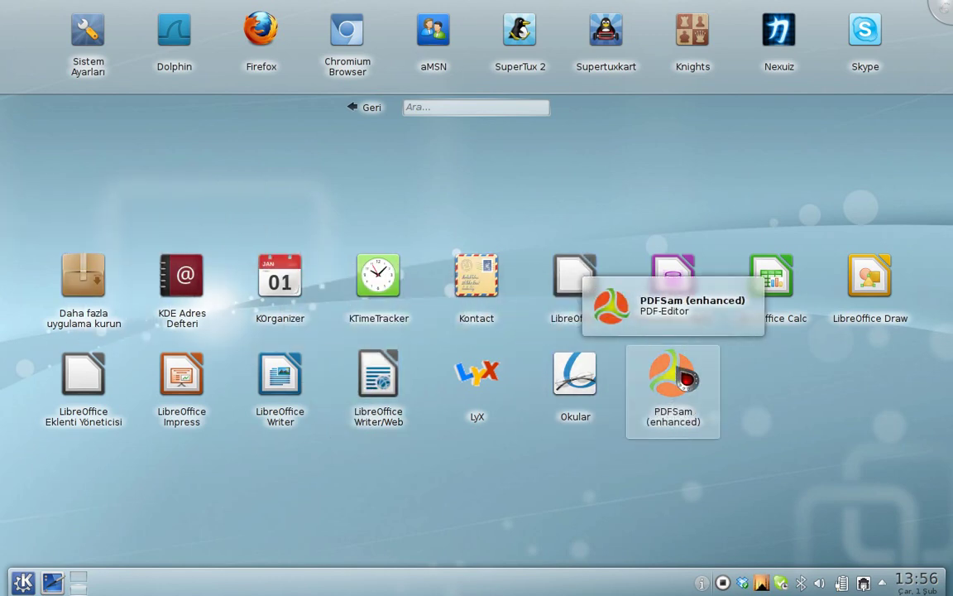
left_click(364, 107)
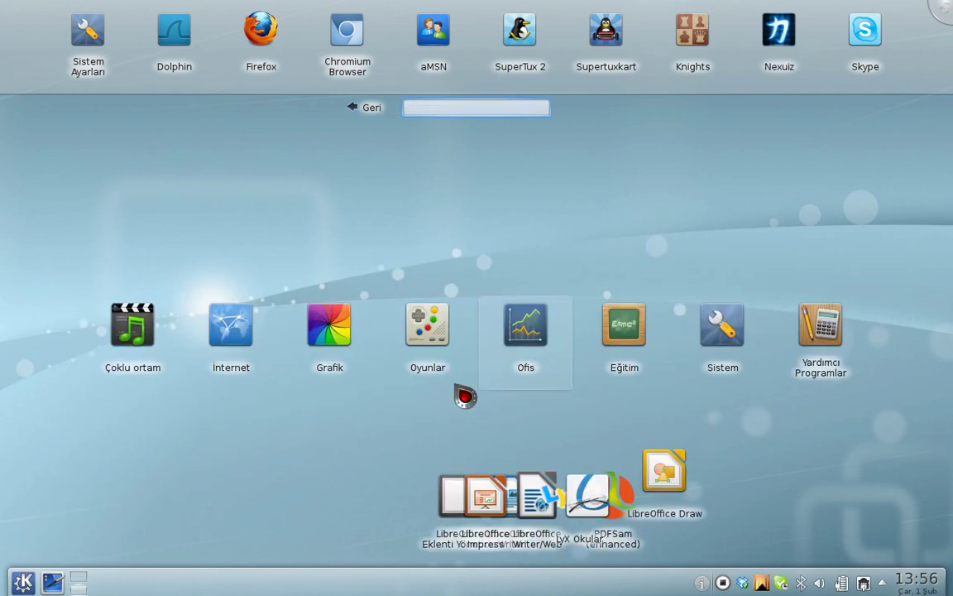
left_click(636, 362)
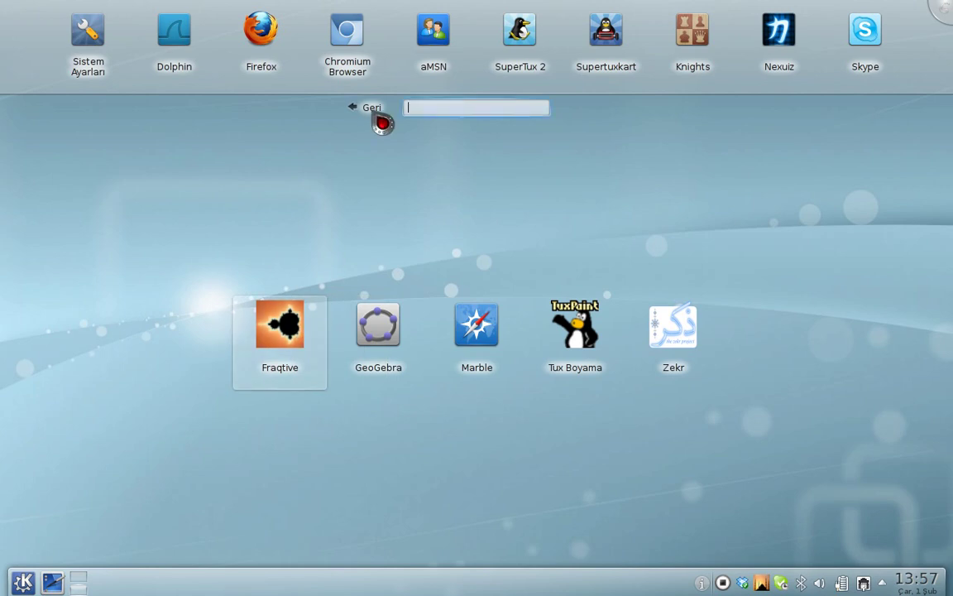
Look through the applications in the Sistem and Yardımcı Programlar groups.
left_click(374, 113)
left_click(731, 362)
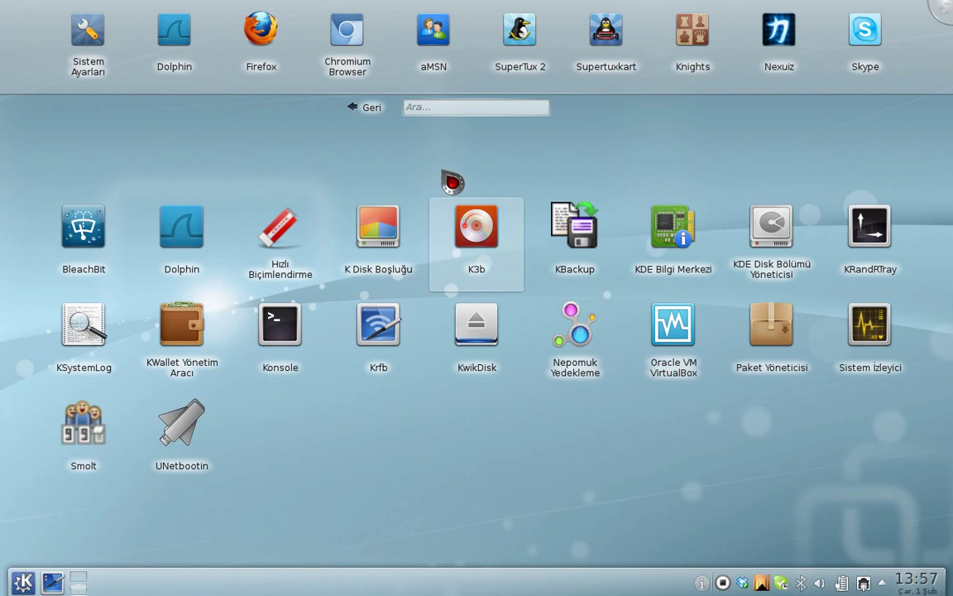
left_click(374, 111)
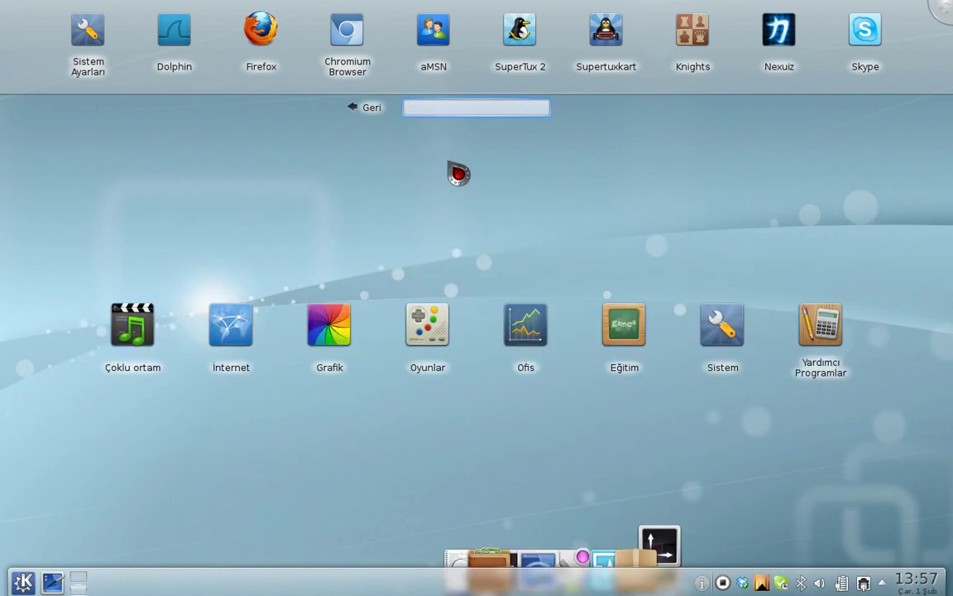
left_click(838, 342)
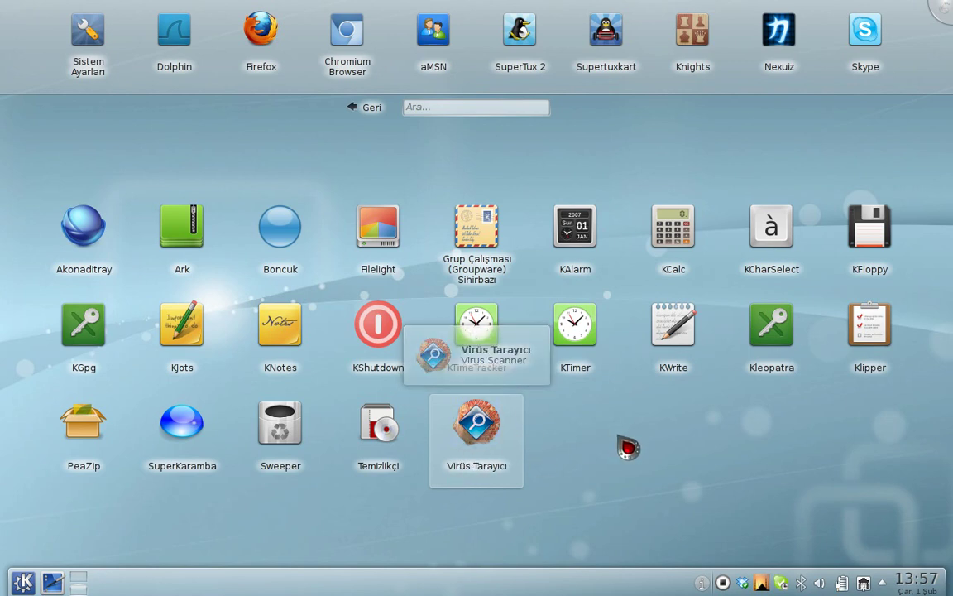
Launch Temizlikçi and widen the Program column of its cleaner list so the program names are readable.
left_click(381, 431)
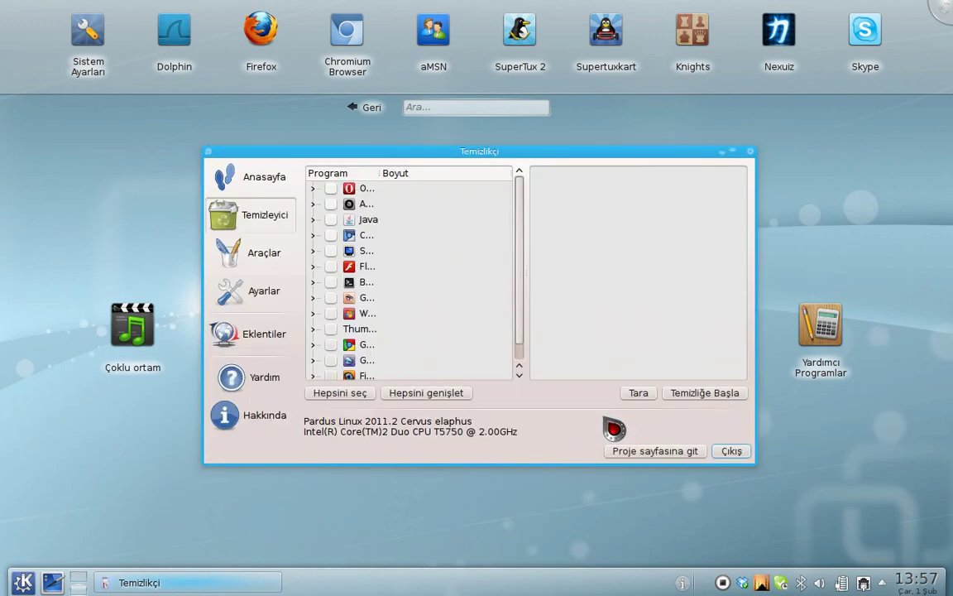
left_click_drag(380, 173, 473, 173)
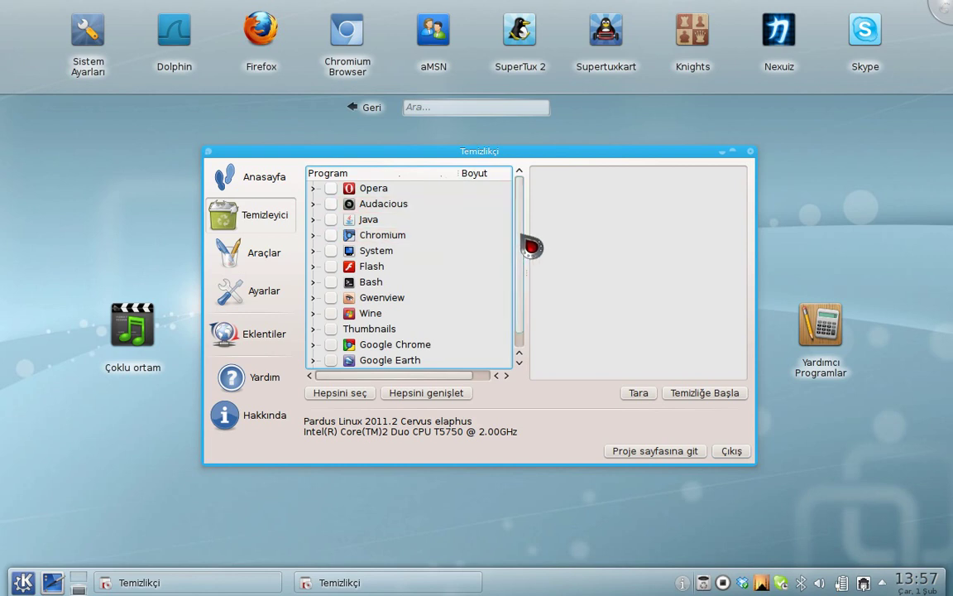
scroll(492, 298, "down", 1)
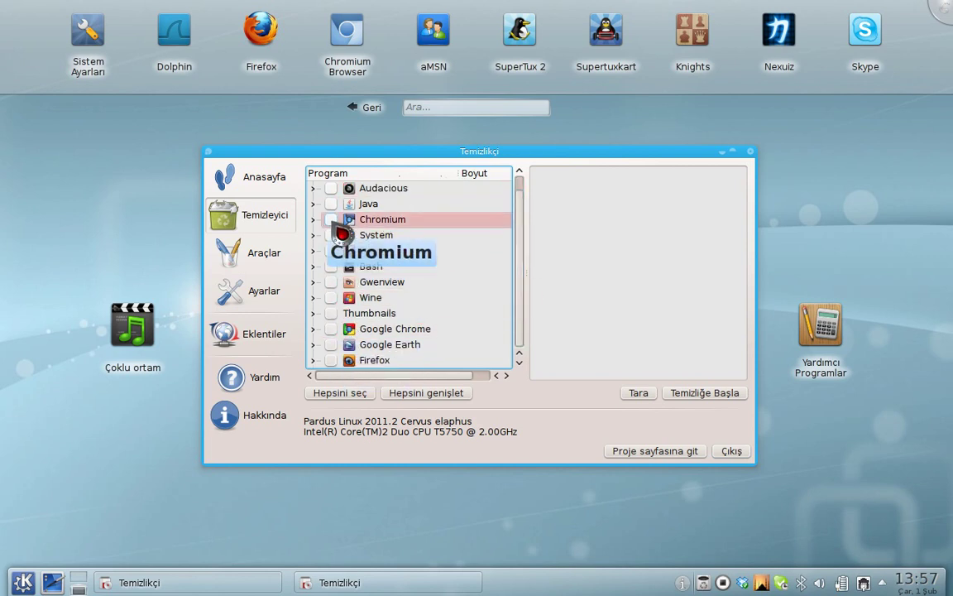
Scan all of Chromium's cleanable items, including cache, cookies, history and last session.
left_click(331, 220)
left_click(314, 219)
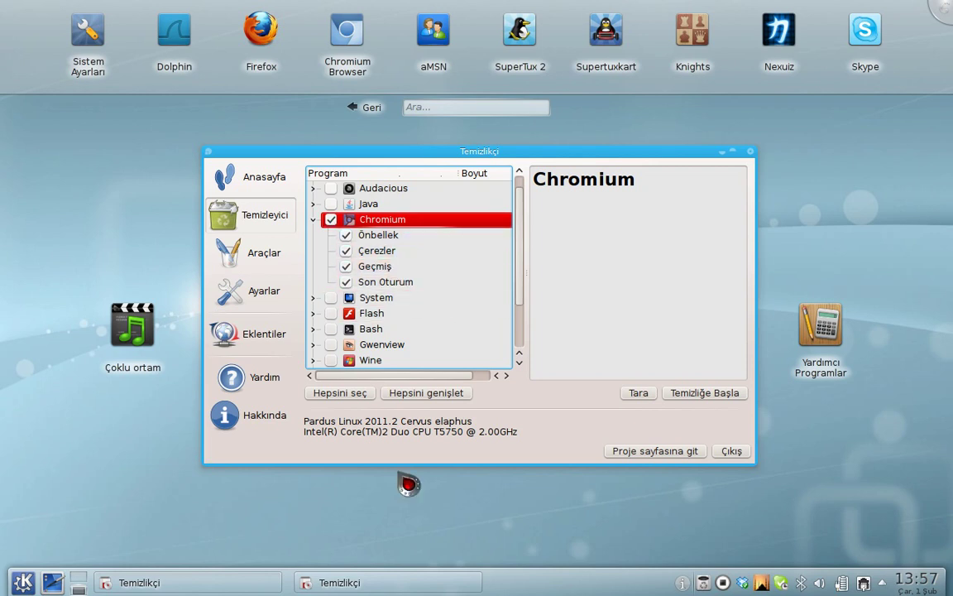
left_click(641, 394)
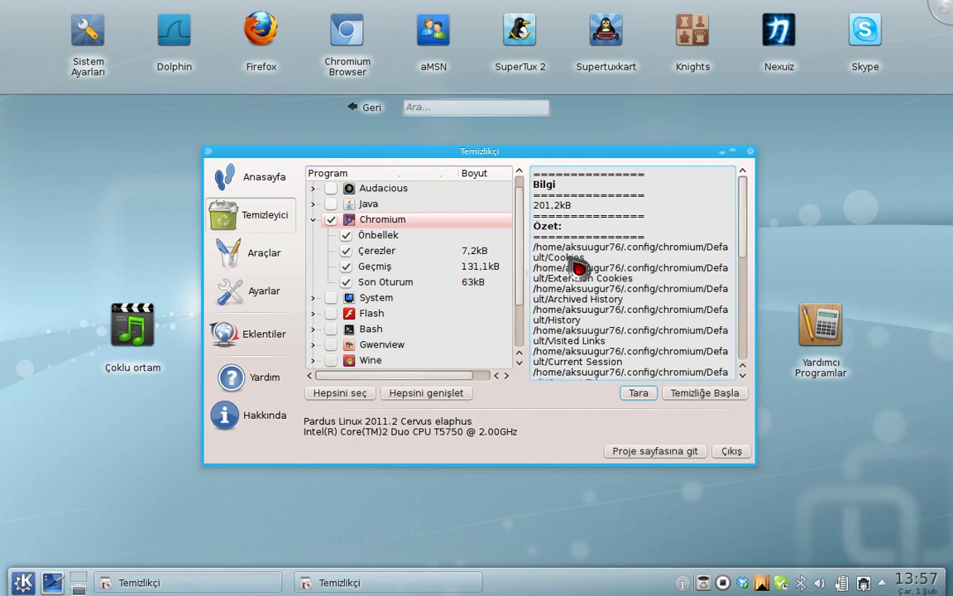
Collapse the Chromium entry and select Firefox for cleaning in its place.
left_click(313, 219)
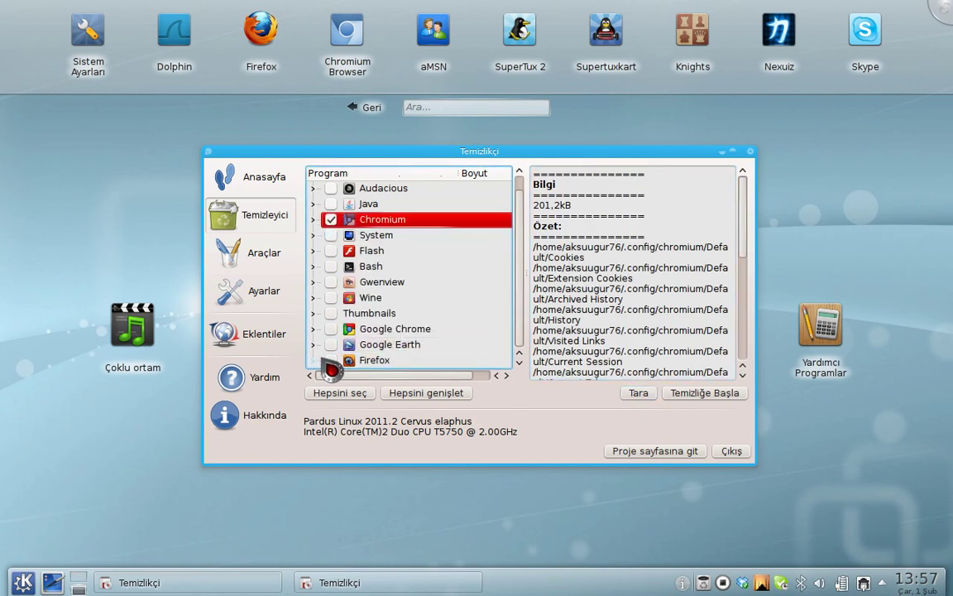
left_click(358, 362)
left_click(334, 220)
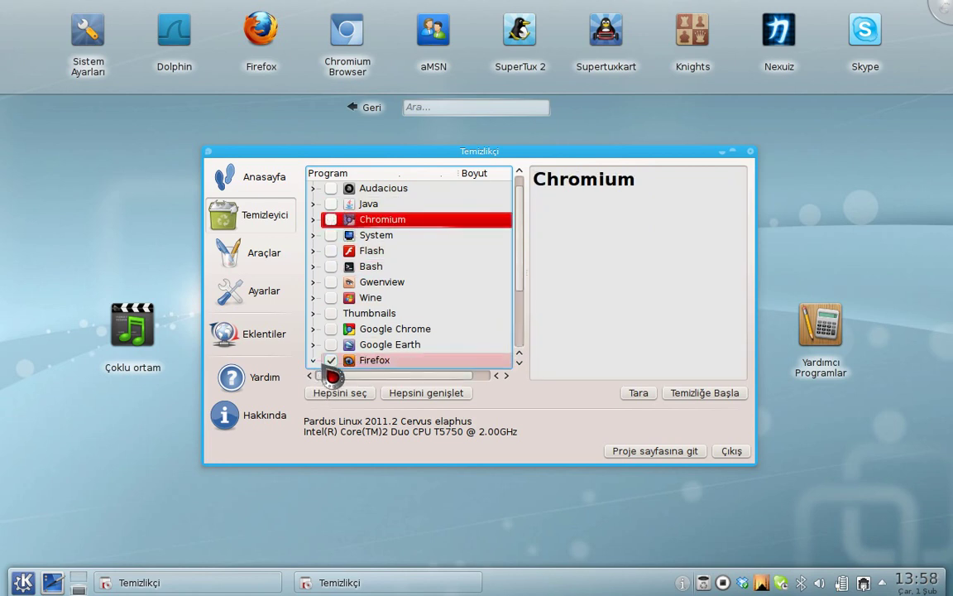
Exclude Şifreler and Form Geçmişi from the Firefox items and scan the remaining ones.
left_click(313, 361)
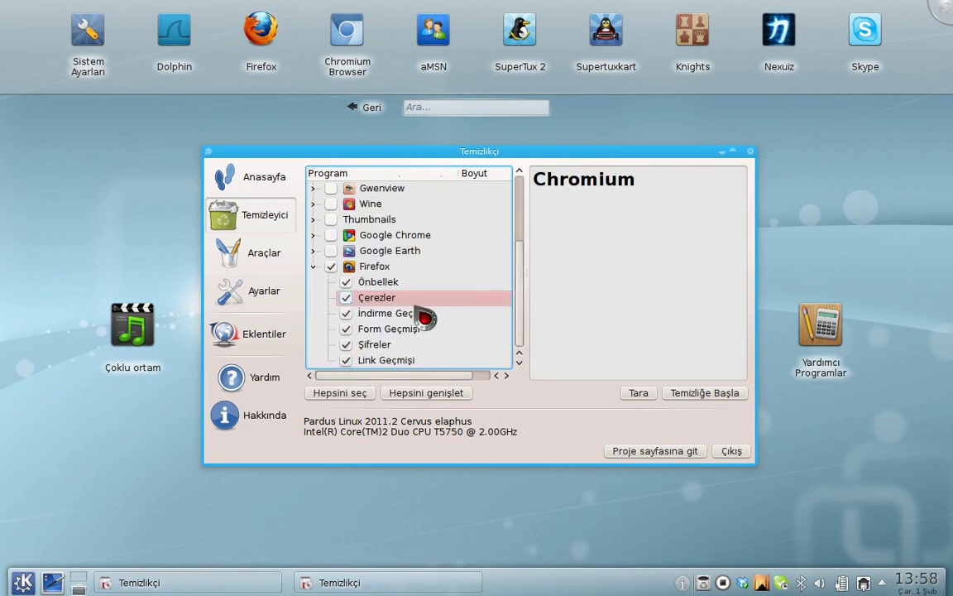
left_click(346, 344)
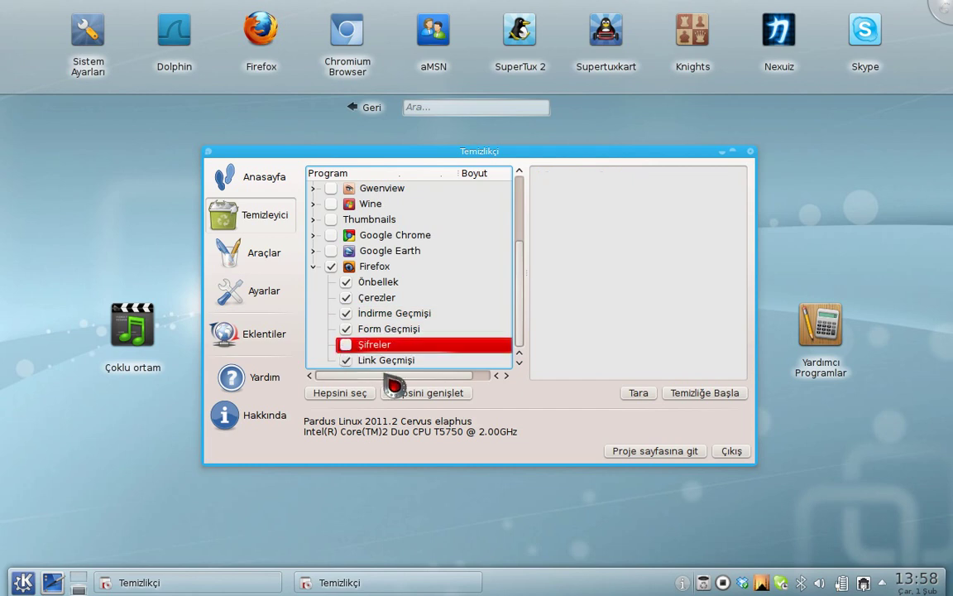
left_click(348, 330)
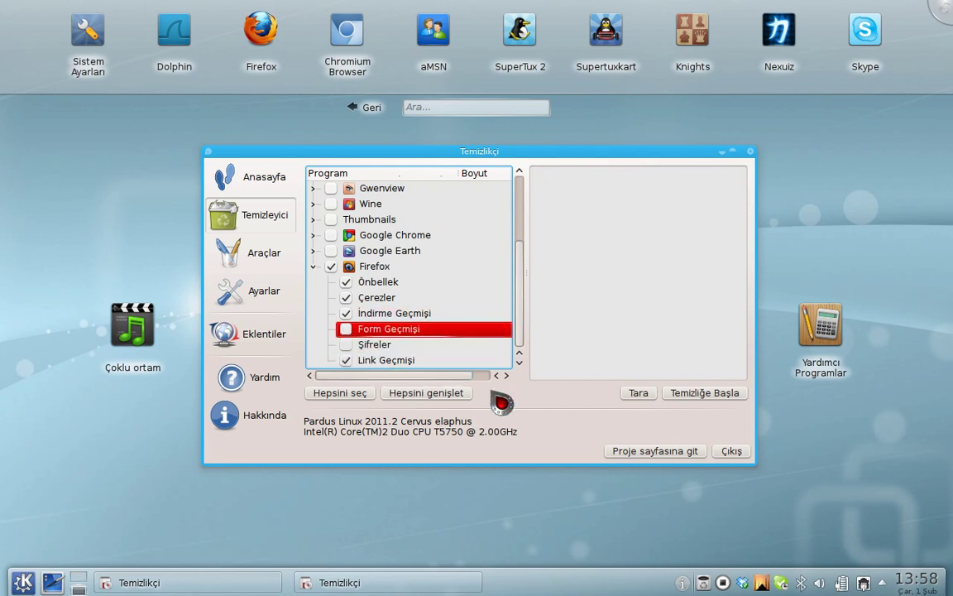
left_click(638, 393)
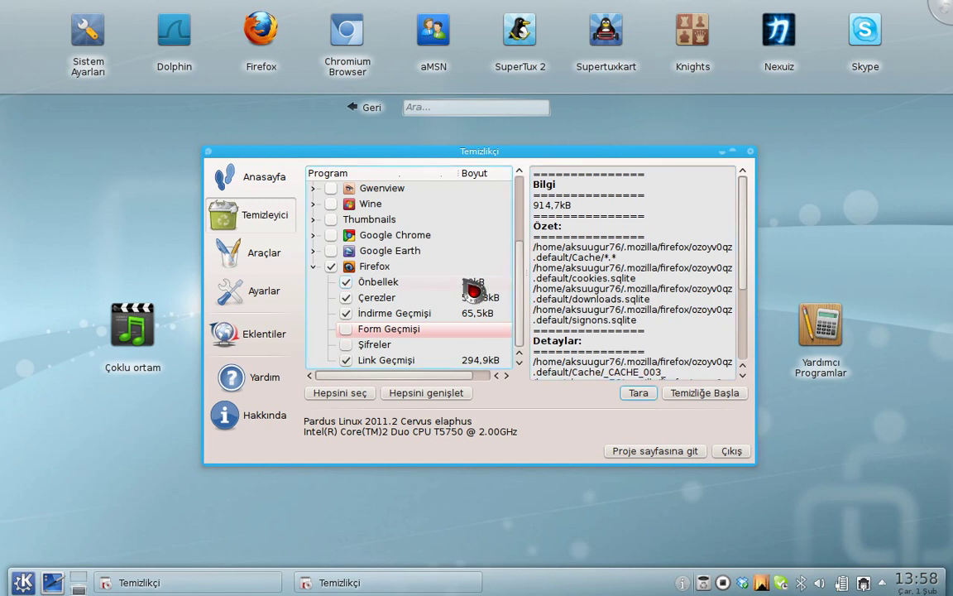
Look through Temizlikçi's Araçlar, Ayarlar, Eklentiler and Yardım sections, and quit the tool.
left_click(252, 252)
left_click(256, 291)
left_click(273, 346)
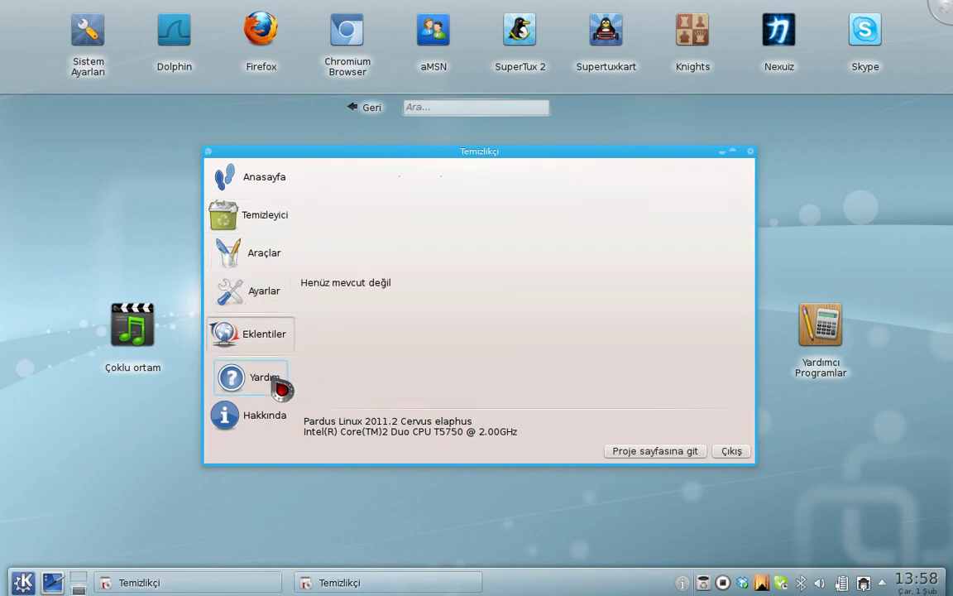
left_click(273, 381)
left_click(731, 451)
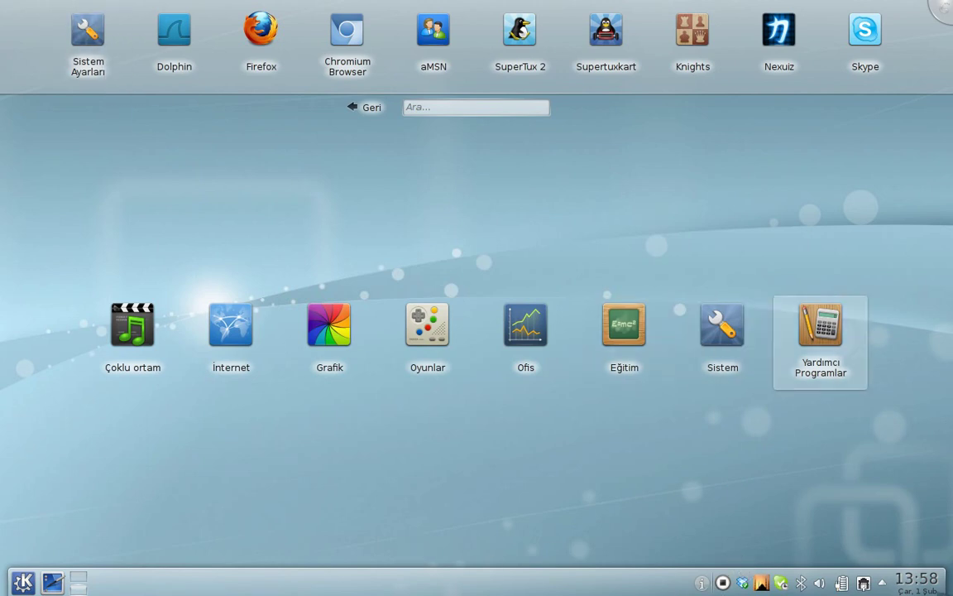
Examine the Girdiler entries in the system tray settings in a widened window, and close it without applying changes.
left_click(883, 582)
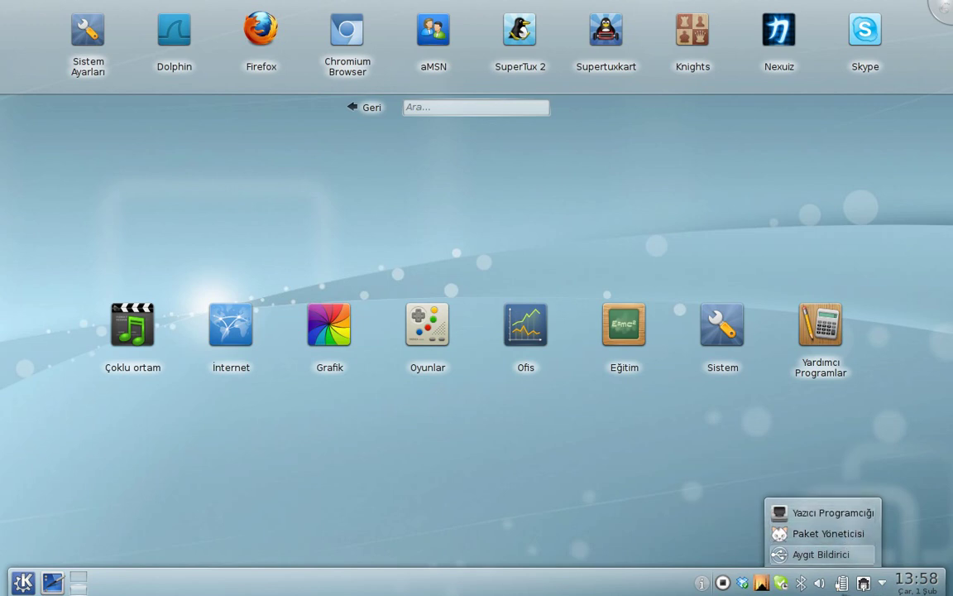
right_click(841, 581)
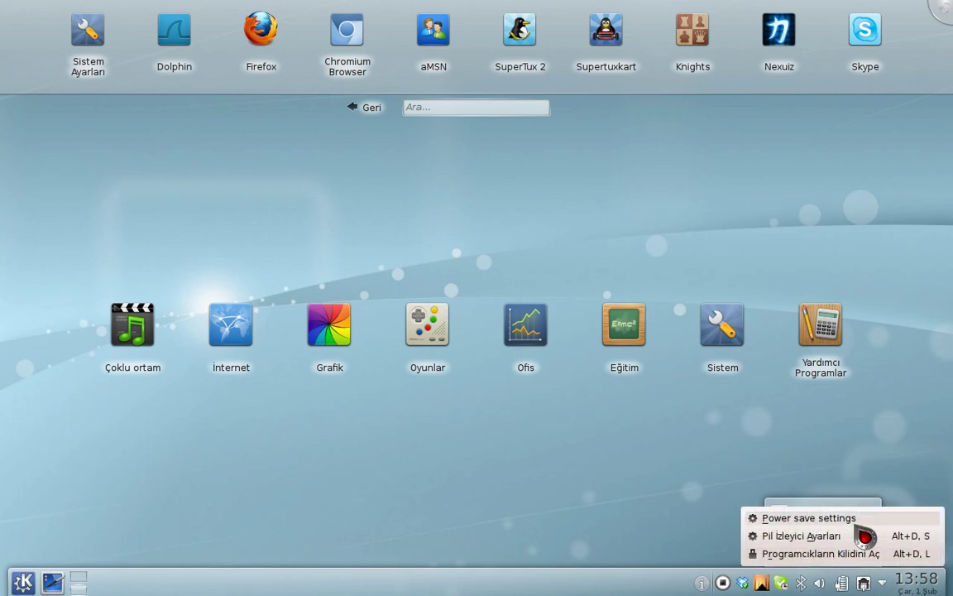
right_click(882, 584)
left_click(819, 536)
left_click_drag(769, 228, 568, 170)
left_click(476, 253)
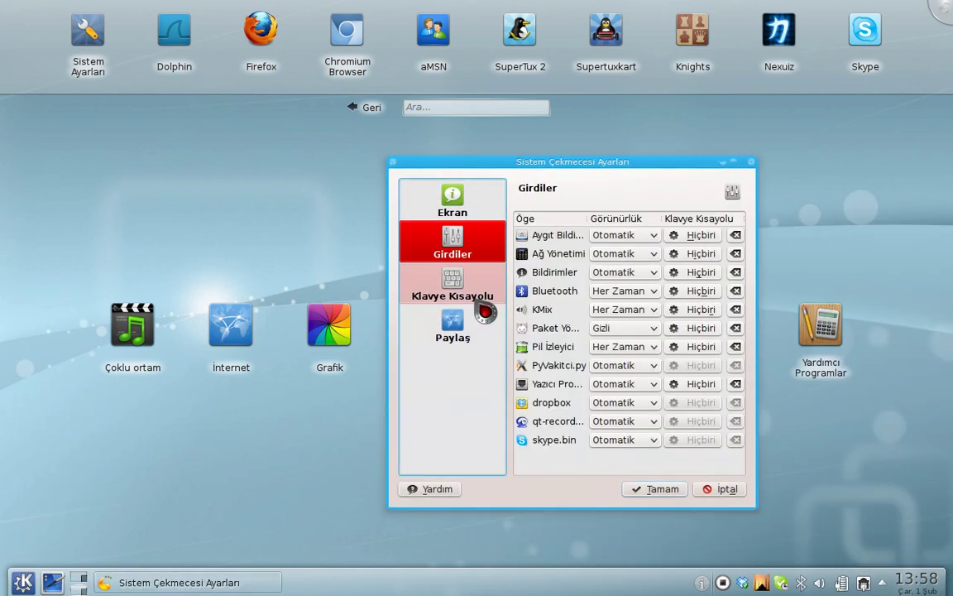
left_click_drag(755, 463, 797, 461)
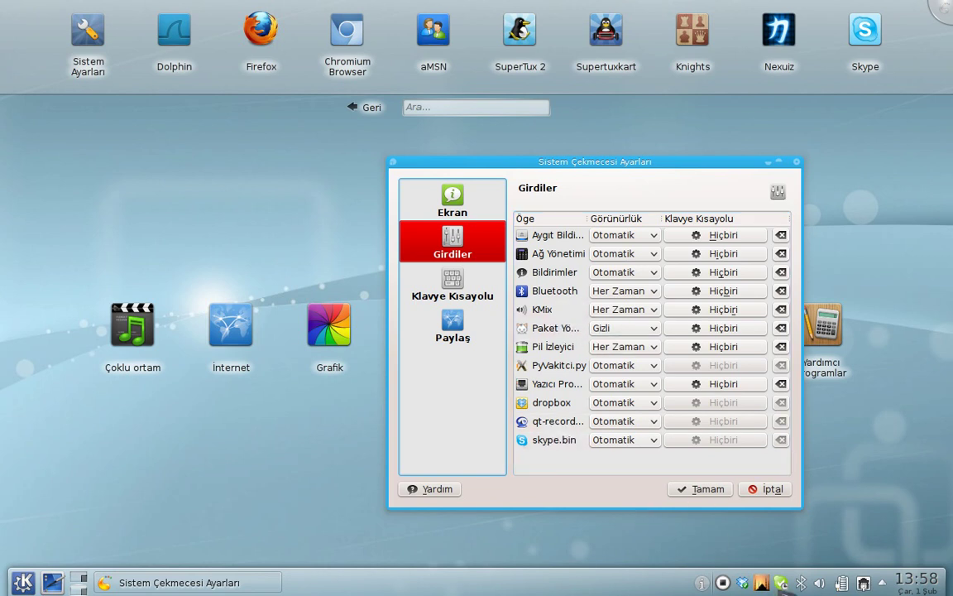
left_click(773, 495)
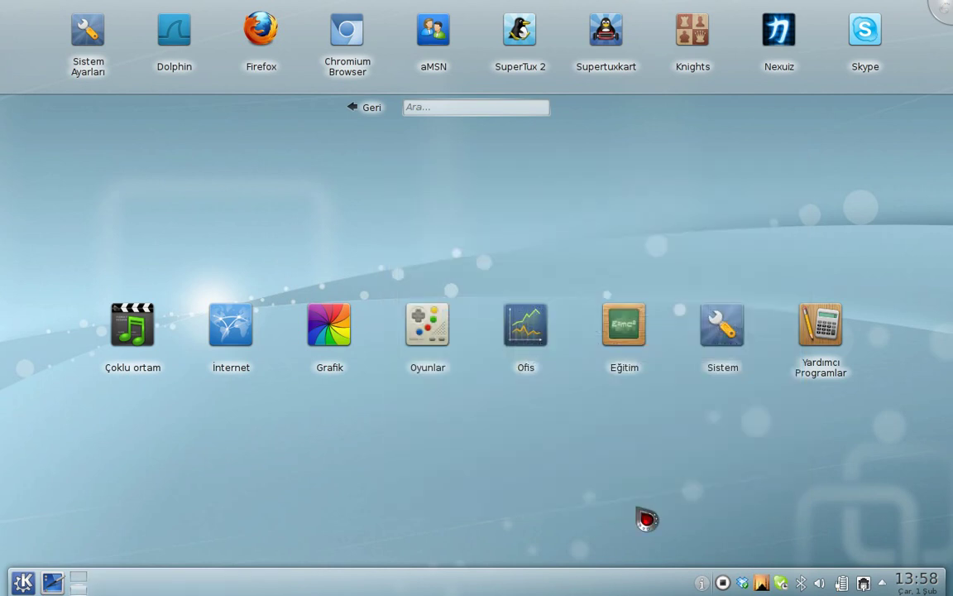
Switch to the other virtual desktop and browse the weather widget's forecasts for Erzincan and Erzurum, returning to Tunceli.
left_click(83, 584)
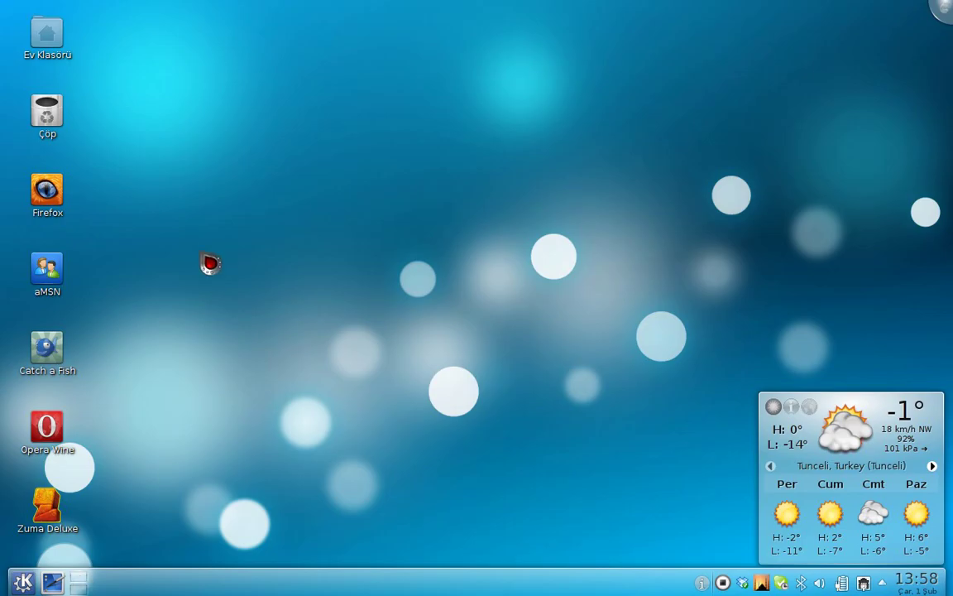
right_click(206, 241)
left_click(282, 329)
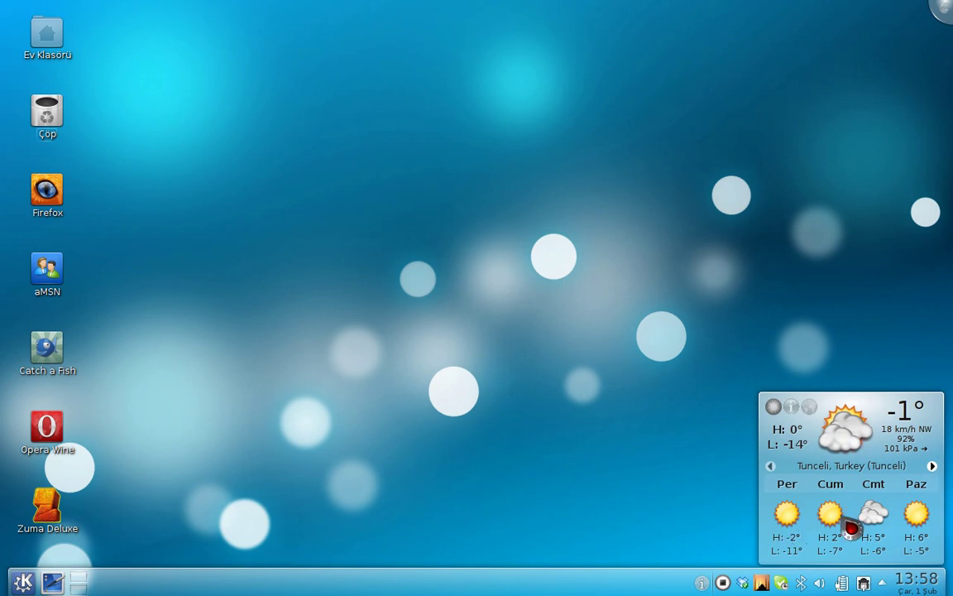
left_click(933, 467)
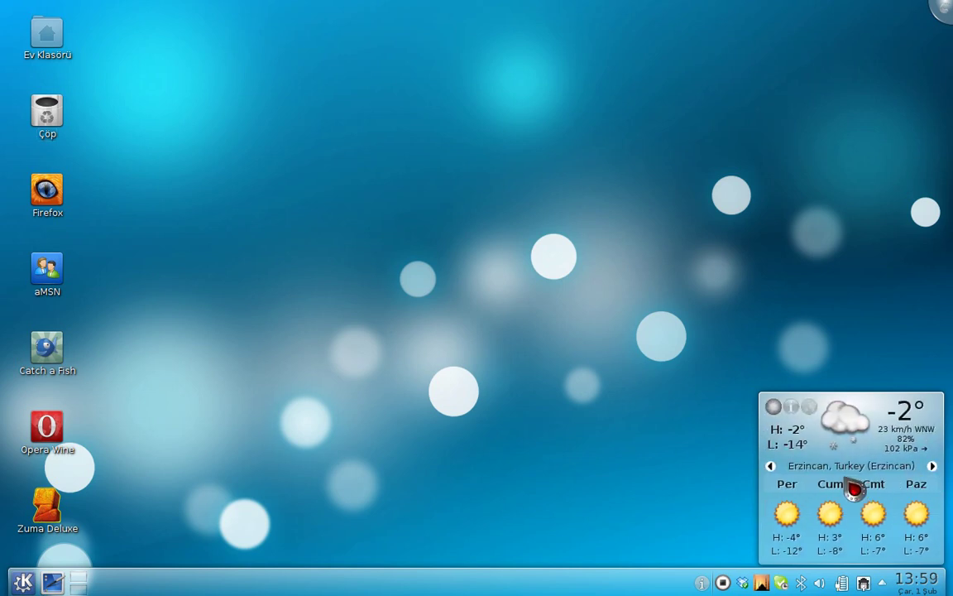
left_click(935, 469)
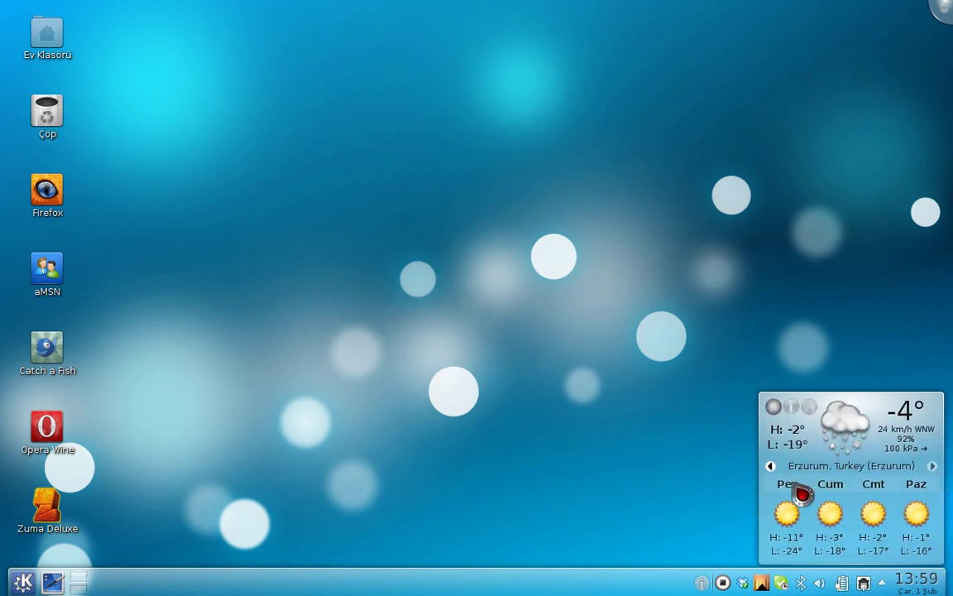
left_click(772, 468)
left_click(772, 468)
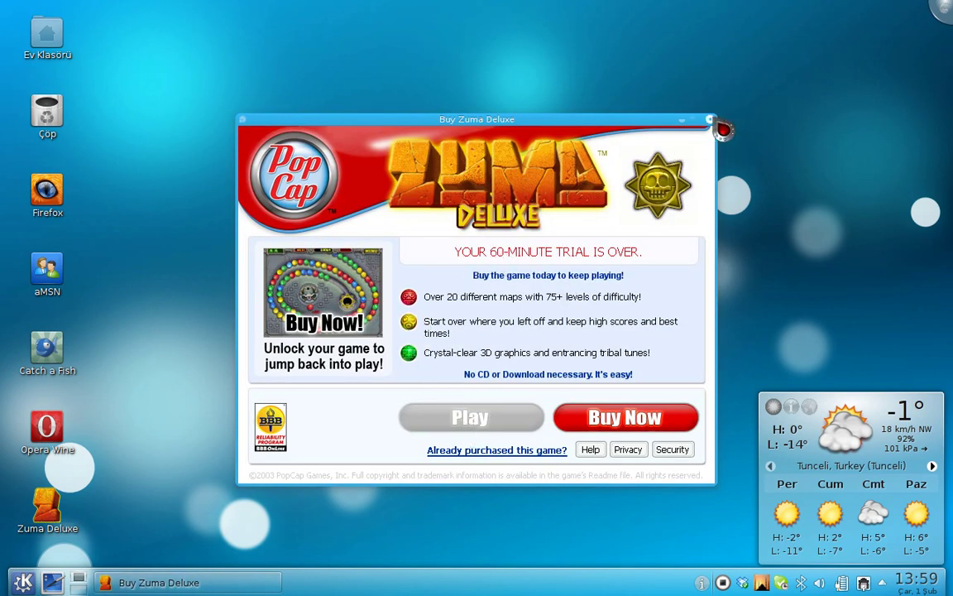
Close the Zuma Deluxe purchase window and return to the virtual desktop with the application groups.
left_click(710, 120)
left_click(83, 586)
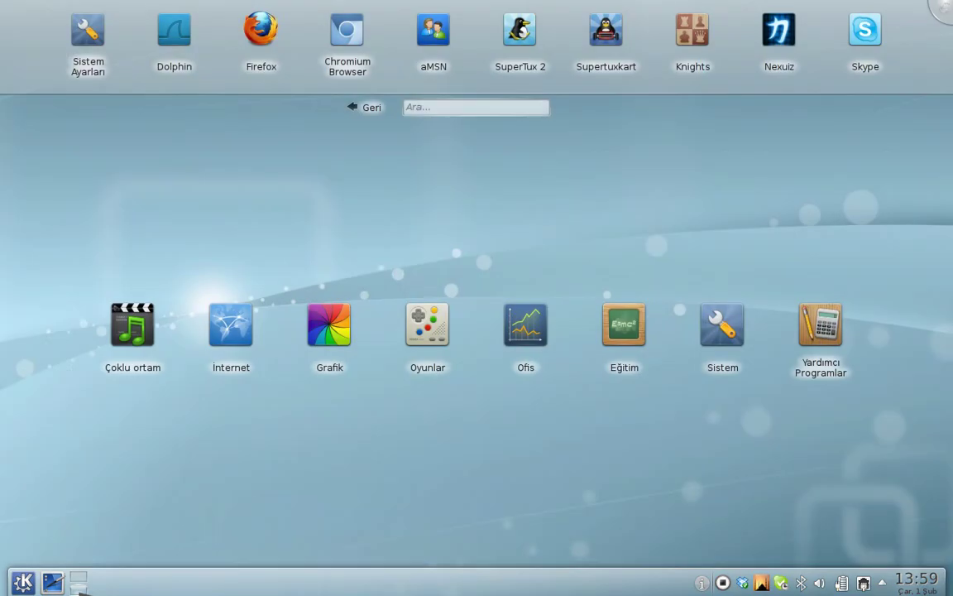